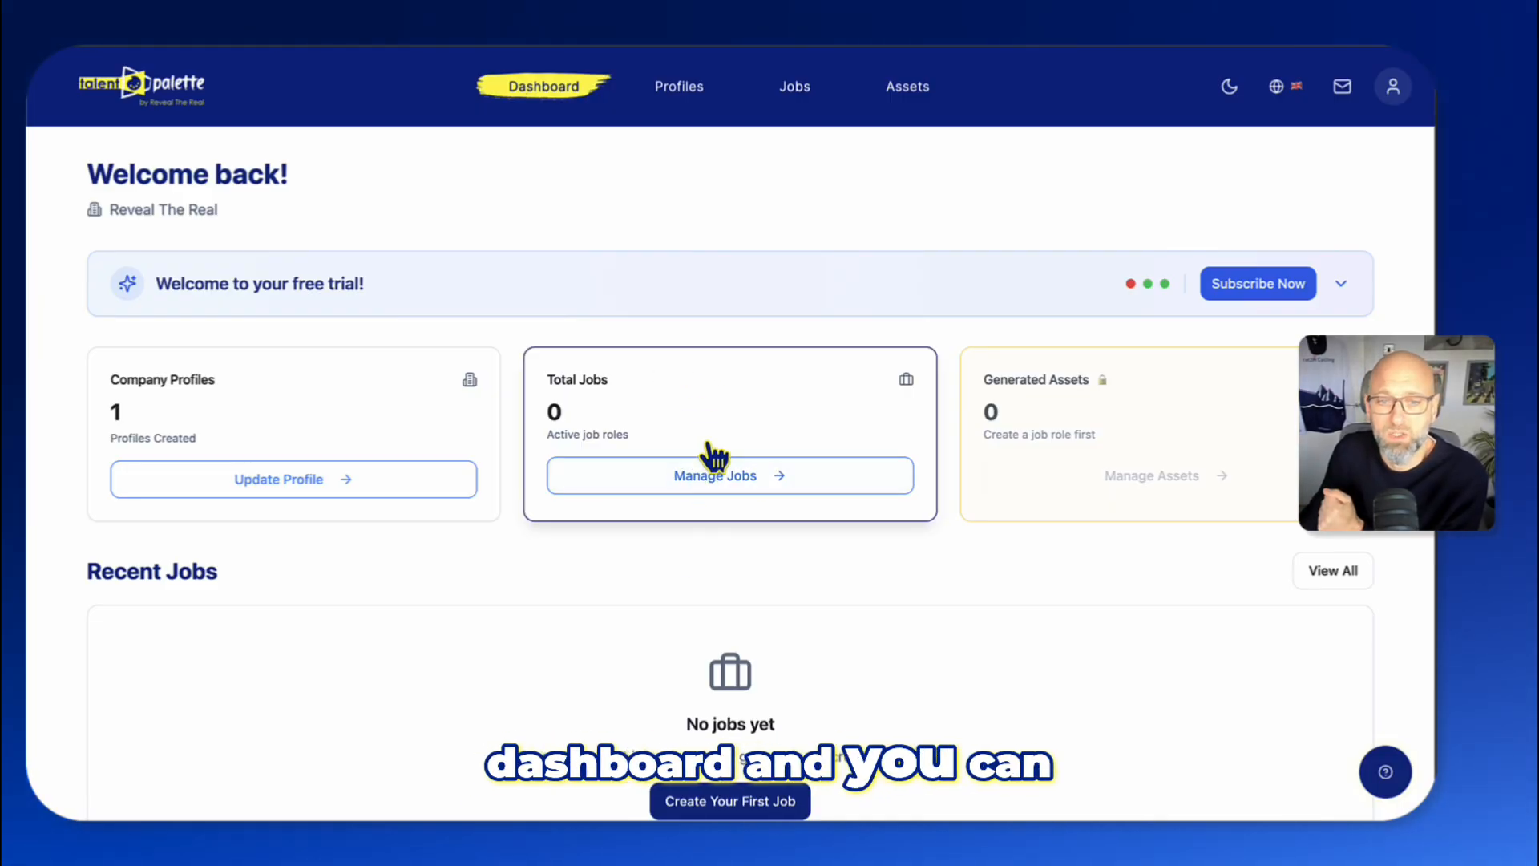
- Go to the Jobs page, start adding a first job, and expand the Read Me First guidance
{"action": "left_click", "coordinate": [795, 88]}
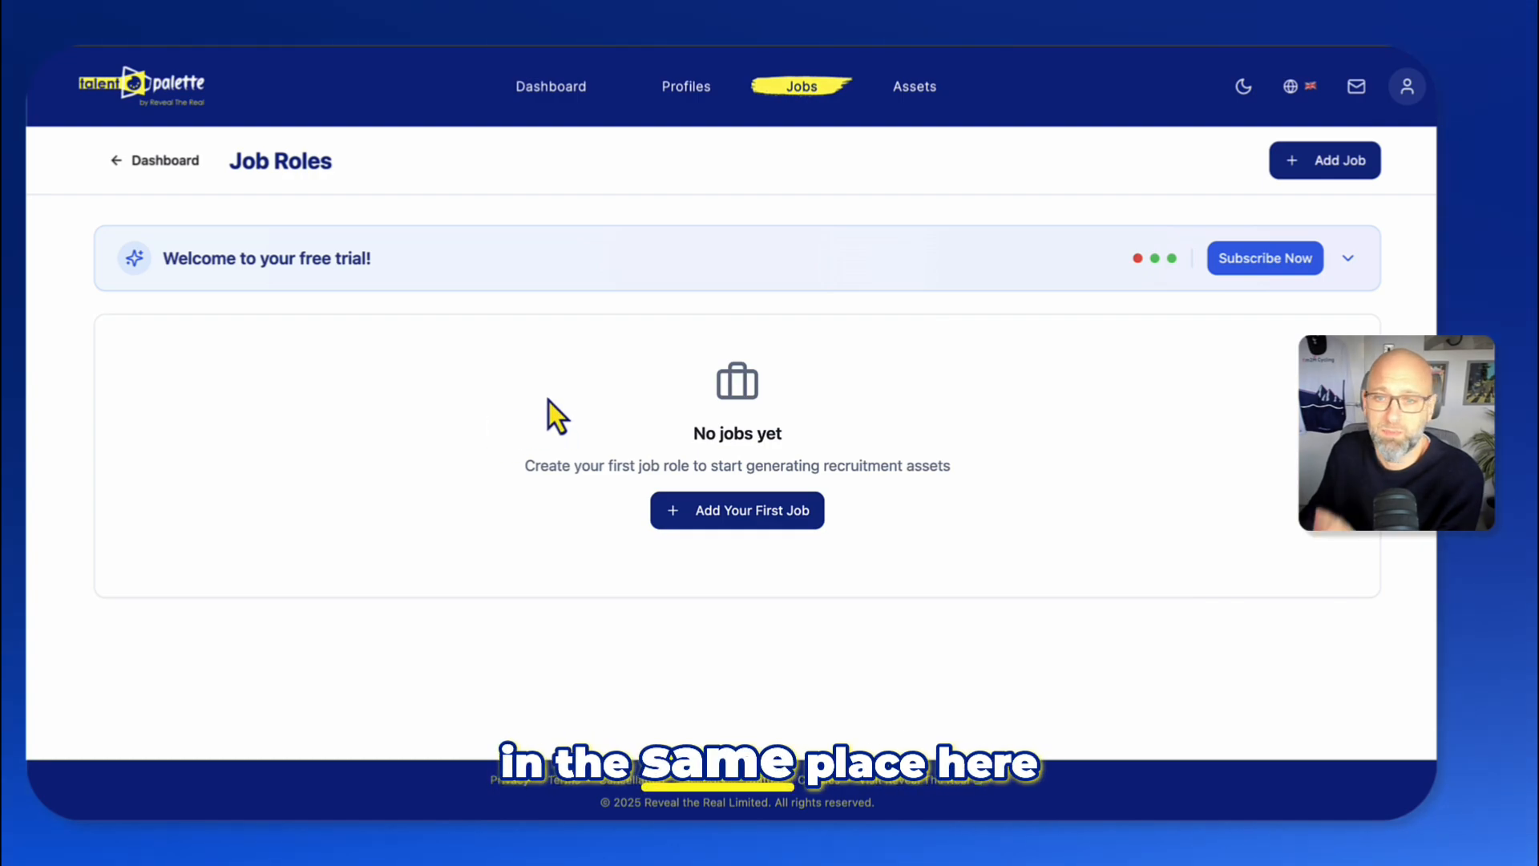
{"action": "left_click", "coordinate": [730, 513]}
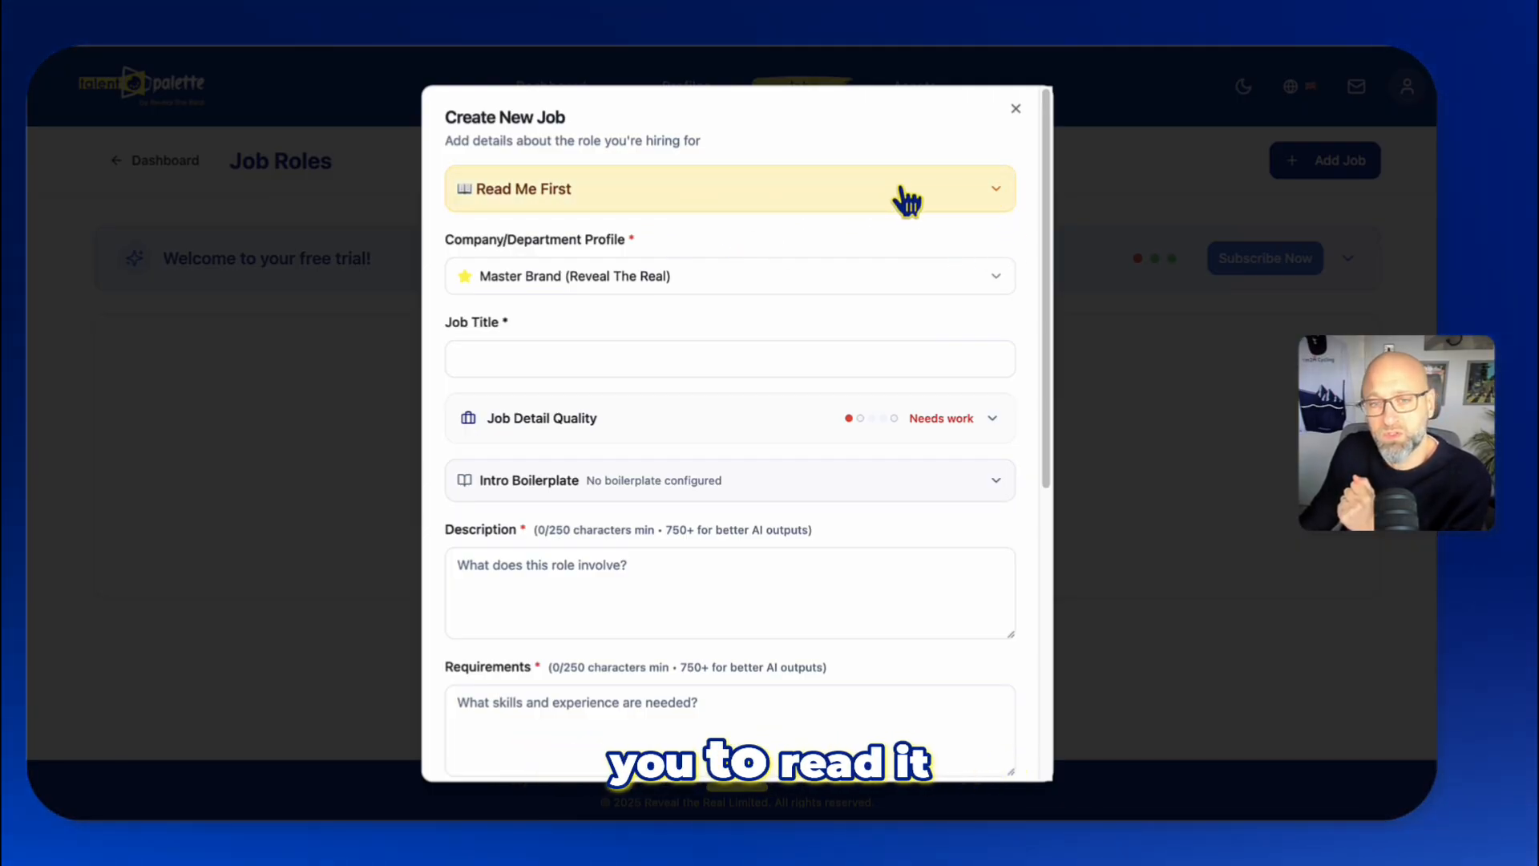
{"action": "left_click", "coordinate": [902, 192]}
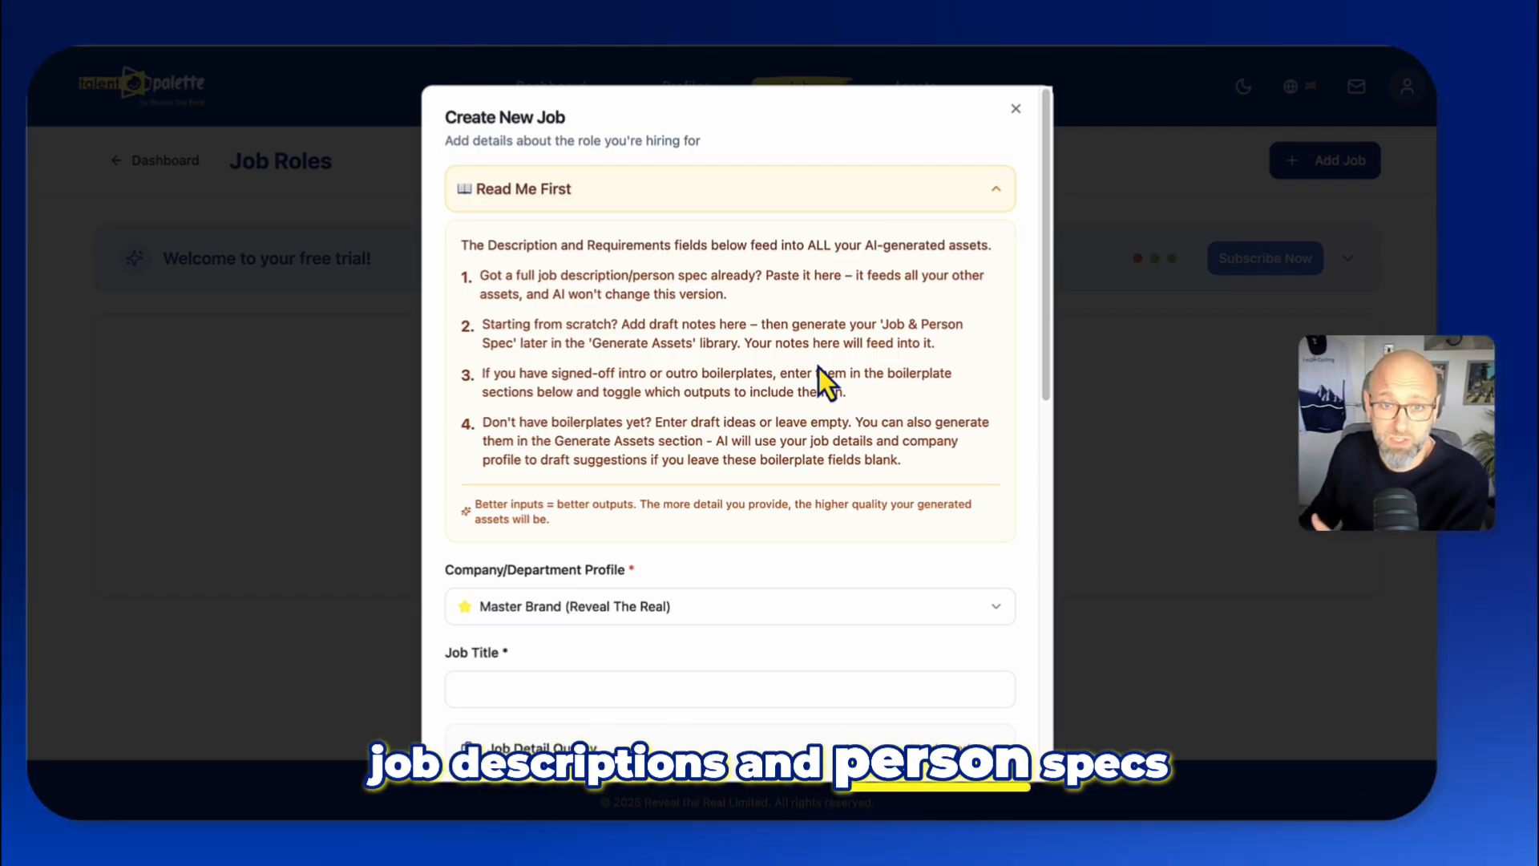
- Review the Read Me First guidance and the fields of the new job form
{"action": "scroll", "coordinate": [775, 444], "scroll_direction": "down", "scroll_amount": 2}
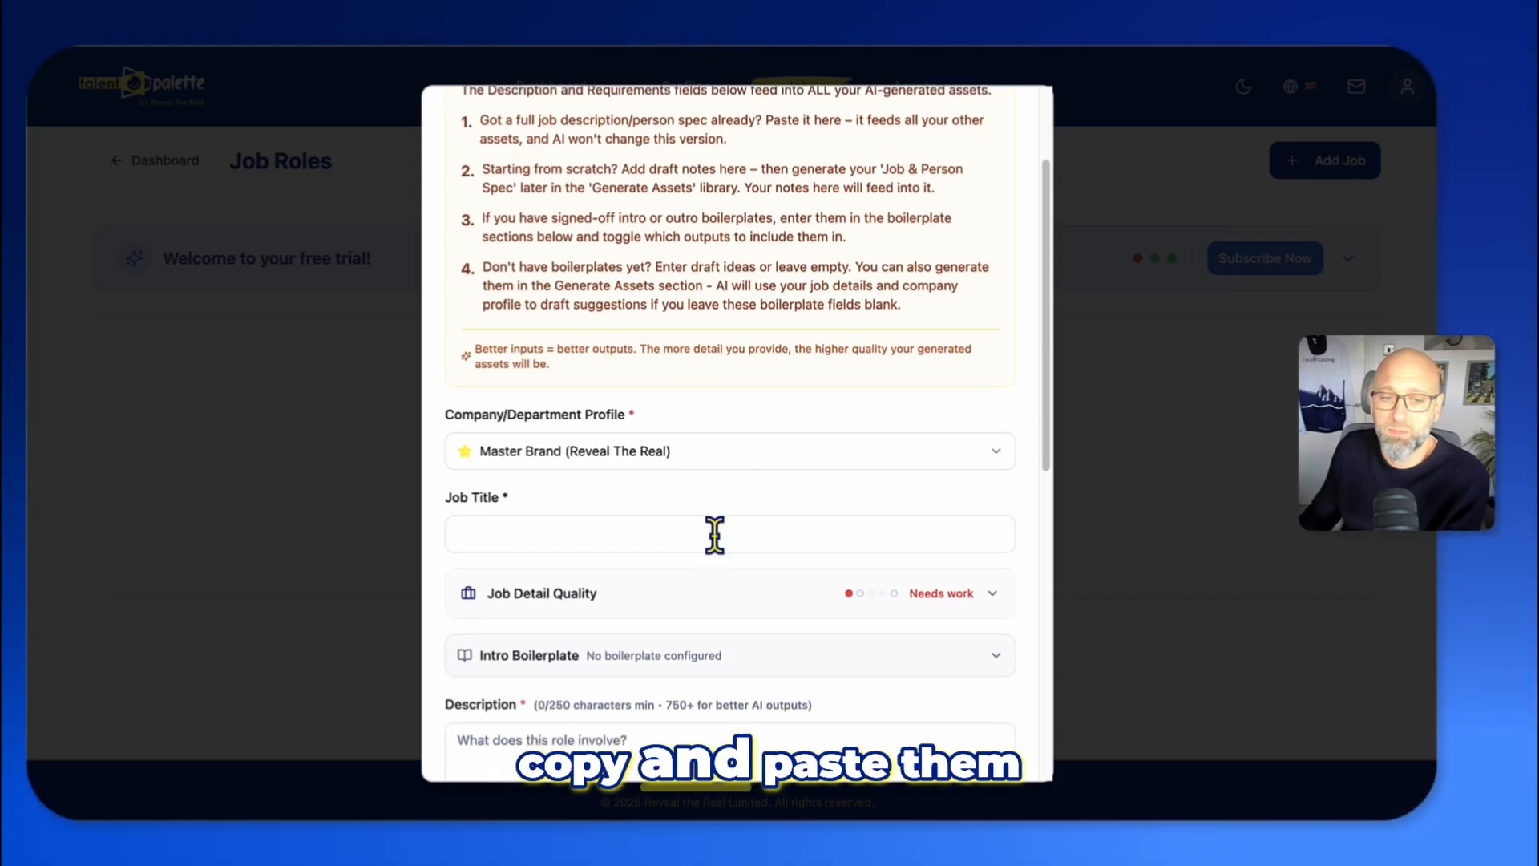
{"action": "scroll", "coordinate": [716, 537], "scroll_direction": "down", "scroll_amount": 2}
{"action": "scroll", "coordinate": [710, 509], "scroll_direction": "up", "scroll_amount": 4}
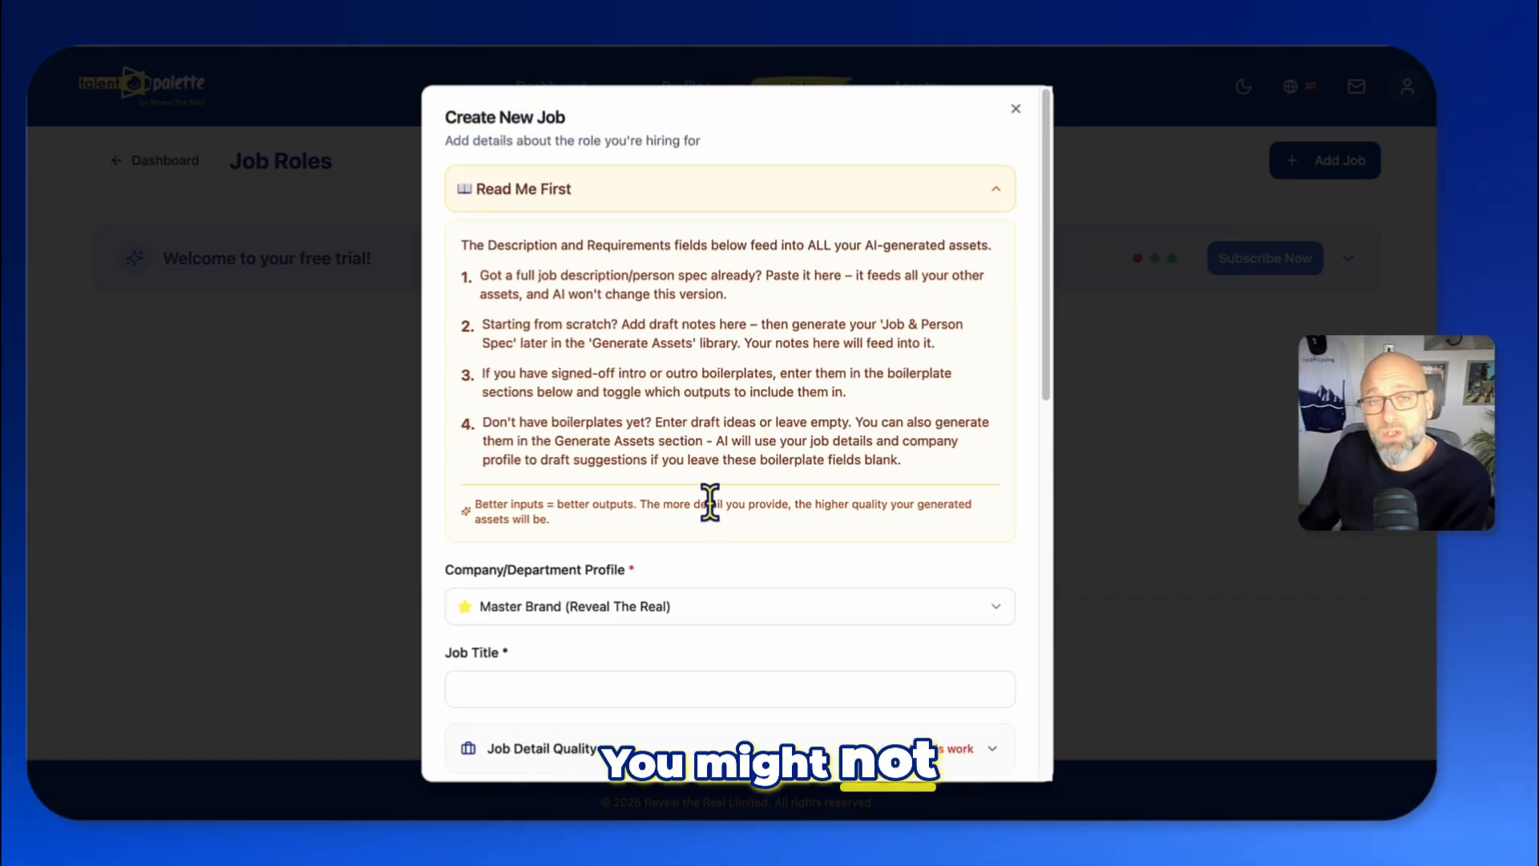
{"action": "scroll", "coordinate": [709, 503], "scroll_direction": "down", "scroll_amount": 4}
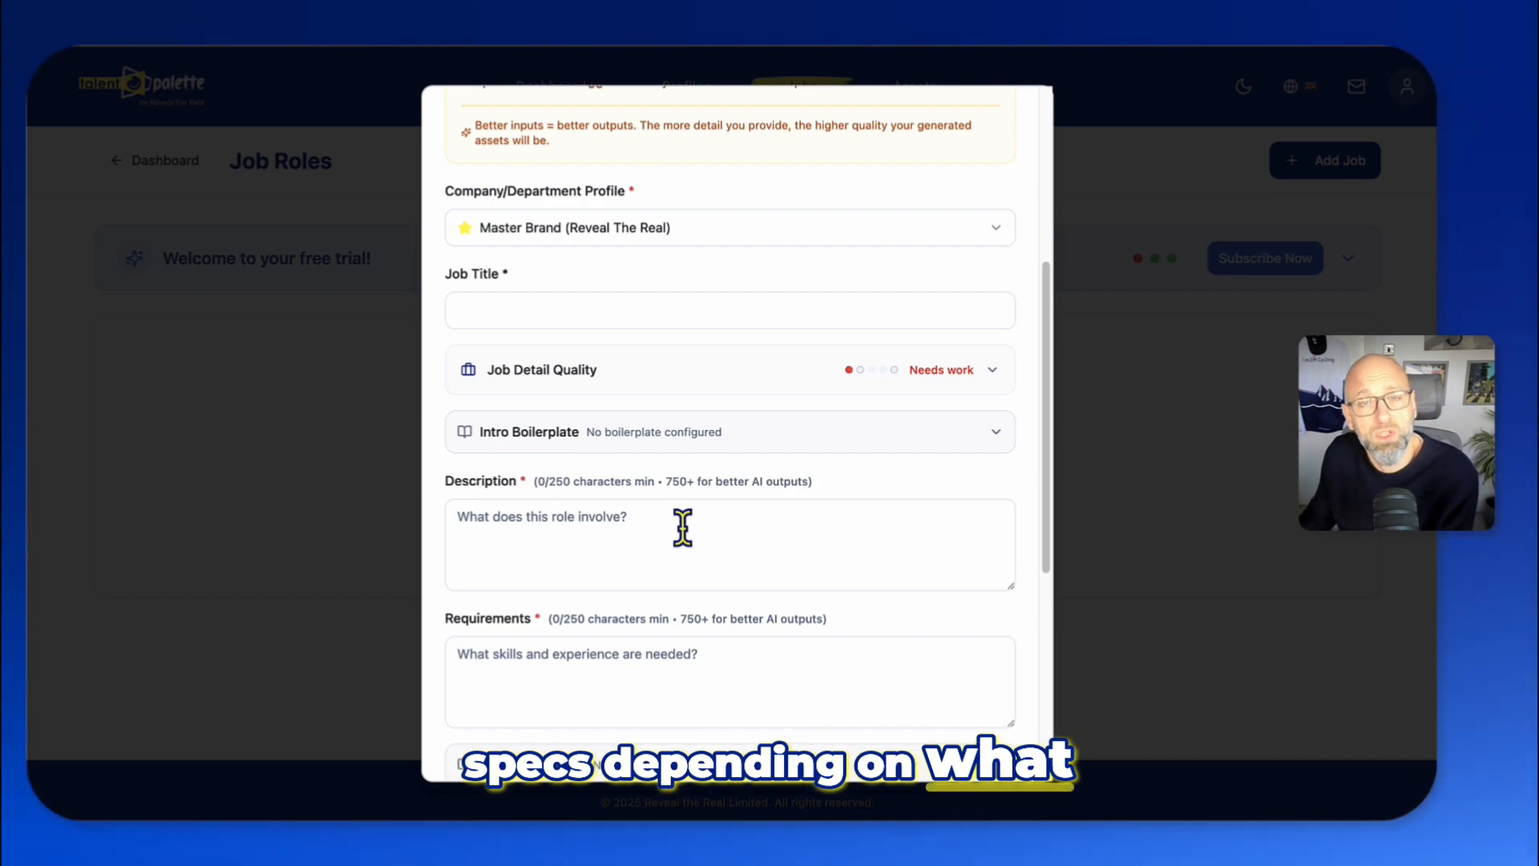
{"action": "scroll", "coordinate": [729, 510], "scroll_direction": "up", "scroll_amount": 3}
{"action": "scroll", "coordinate": [729, 510], "scroll_direction": "up", "scroll_amount": 1}
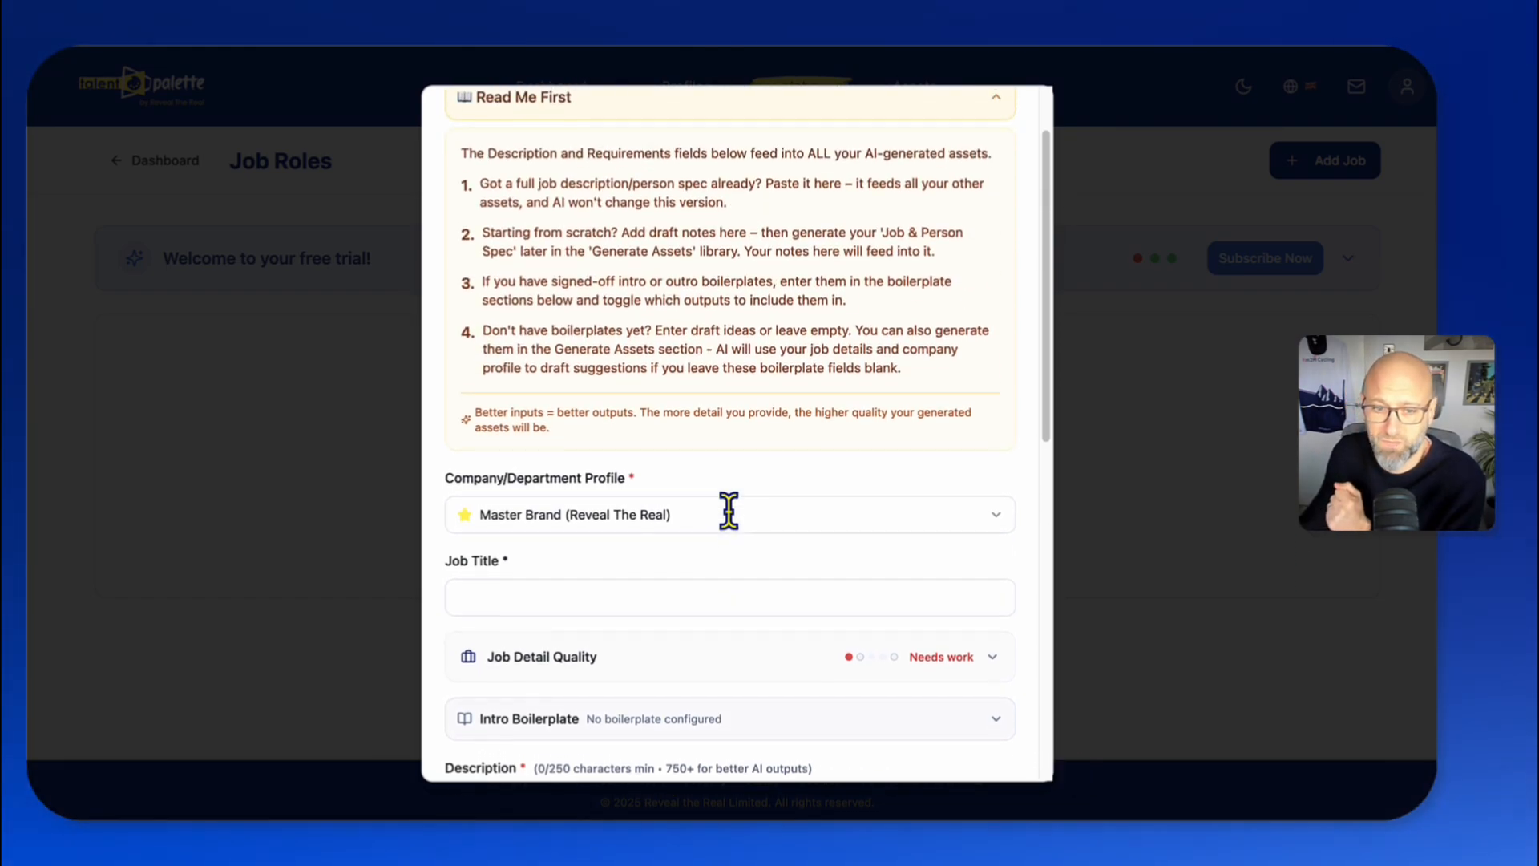
{"action": "scroll", "coordinate": [729, 510], "scroll_direction": "down", "scroll_amount": 3}
{"action": "scroll", "coordinate": [729, 510], "scroll_direction": "down", "scroll_amount": 2}
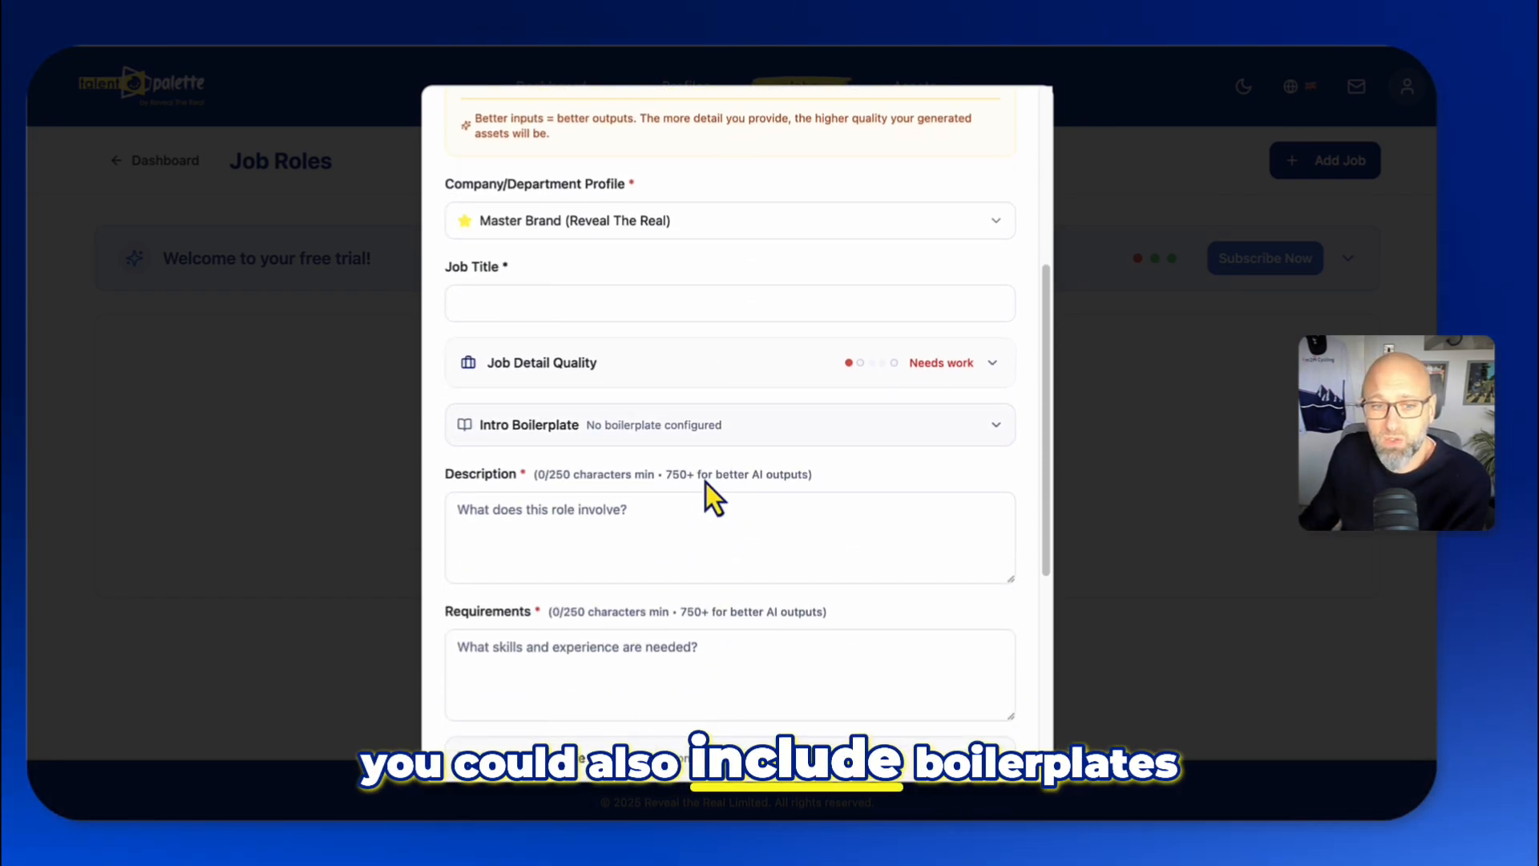
{"action": "scroll", "coordinate": [866, 436], "scroll_direction": "down", "scroll_amount": 1}
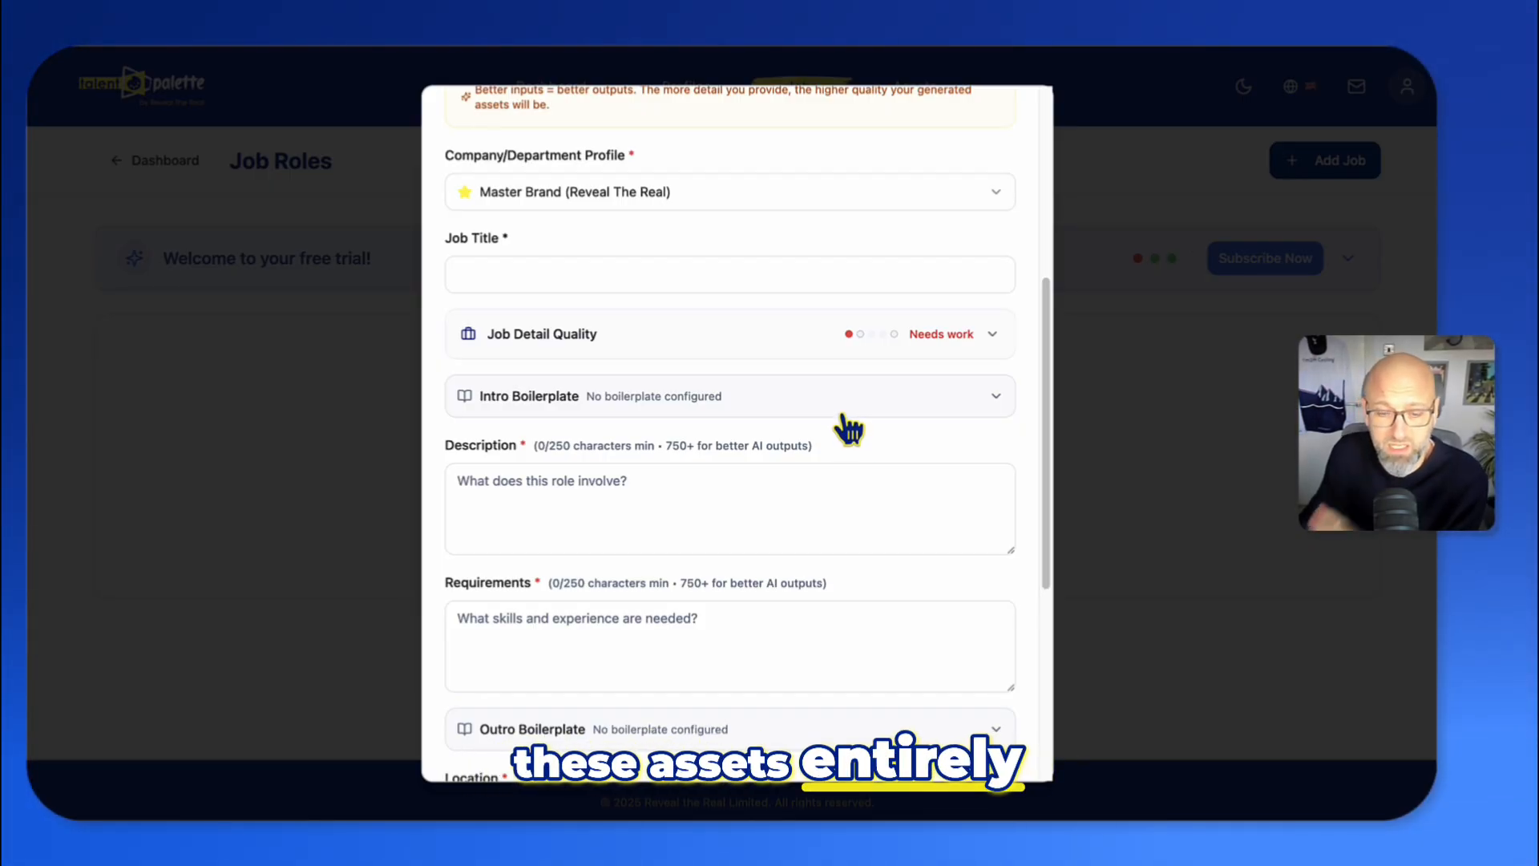
- Expand the Intro Boilerplate section to review its options, then collapse it again
{"action": "left_click", "coordinate": [842, 413]}
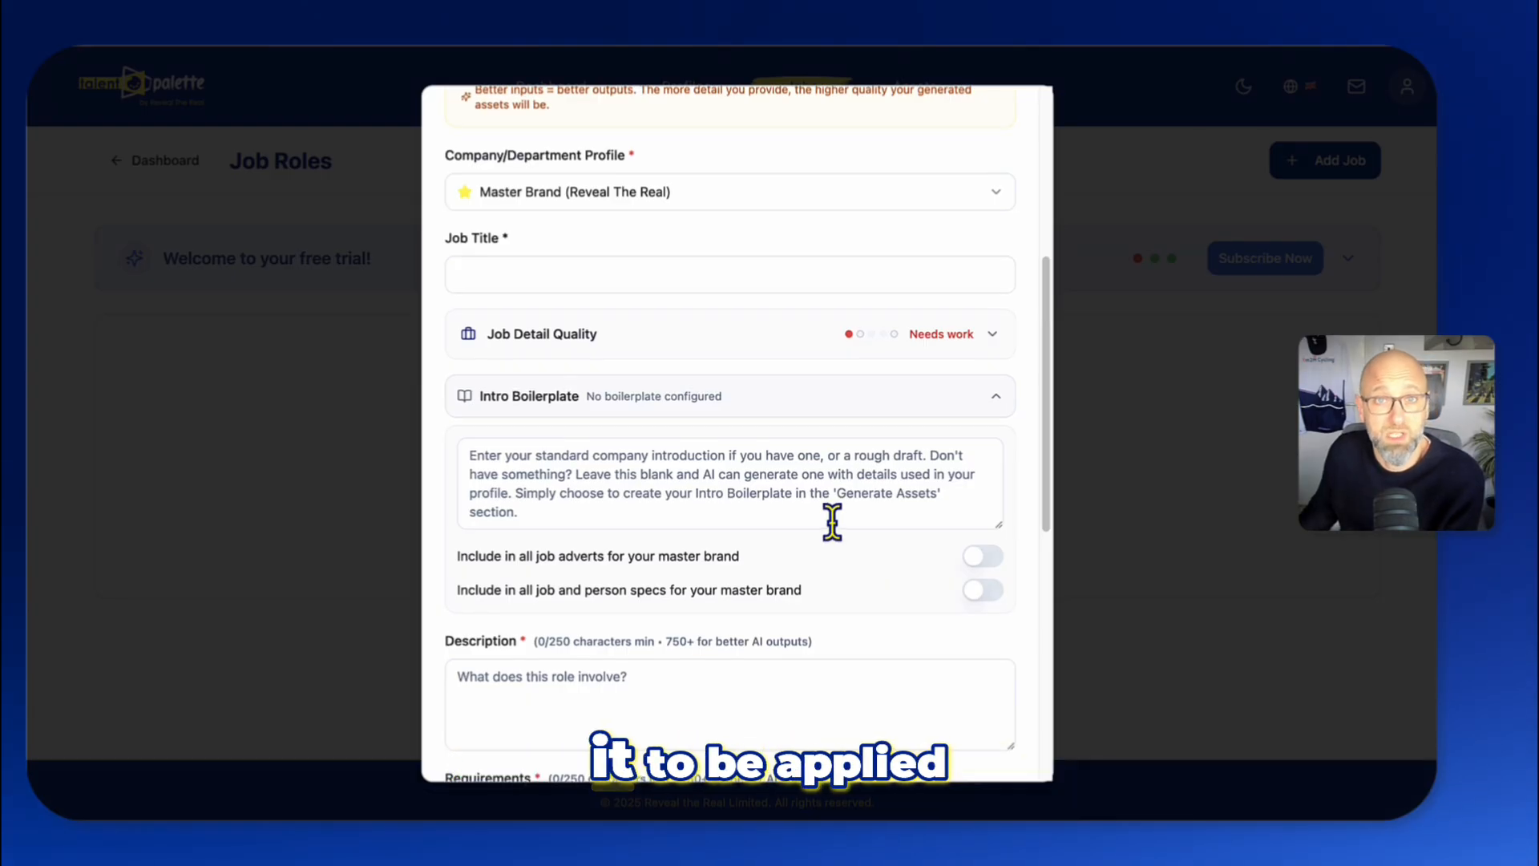
{"action": "scroll", "coordinate": [833, 522], "scroll_direction": "down", "scroll_amount": 1}
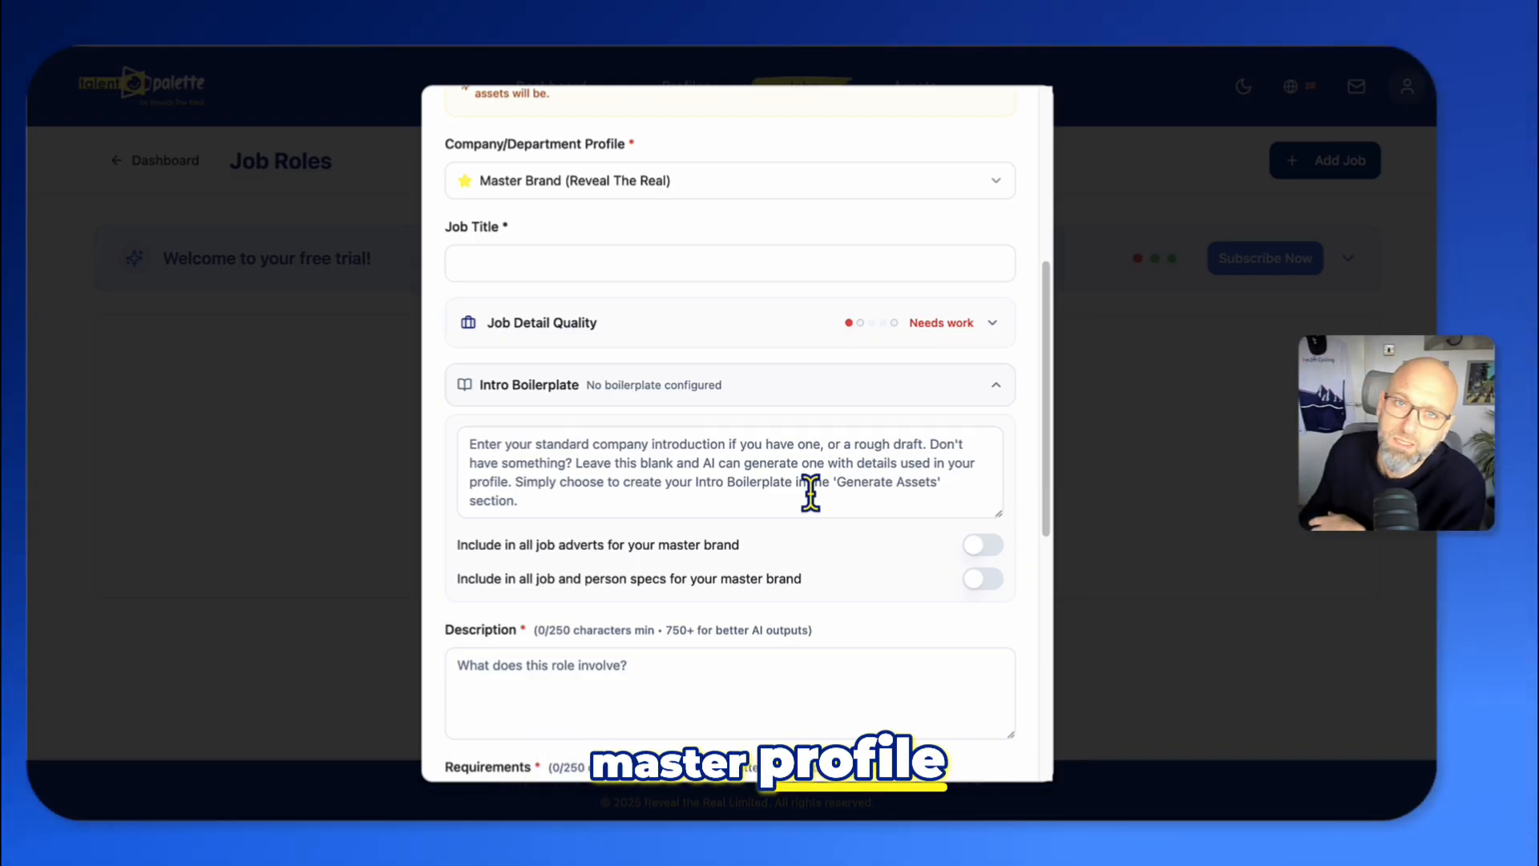
{"action": "scroll", "coordinate": [825, 469], "scroll_direction": "down", "scroll_amount": 1}
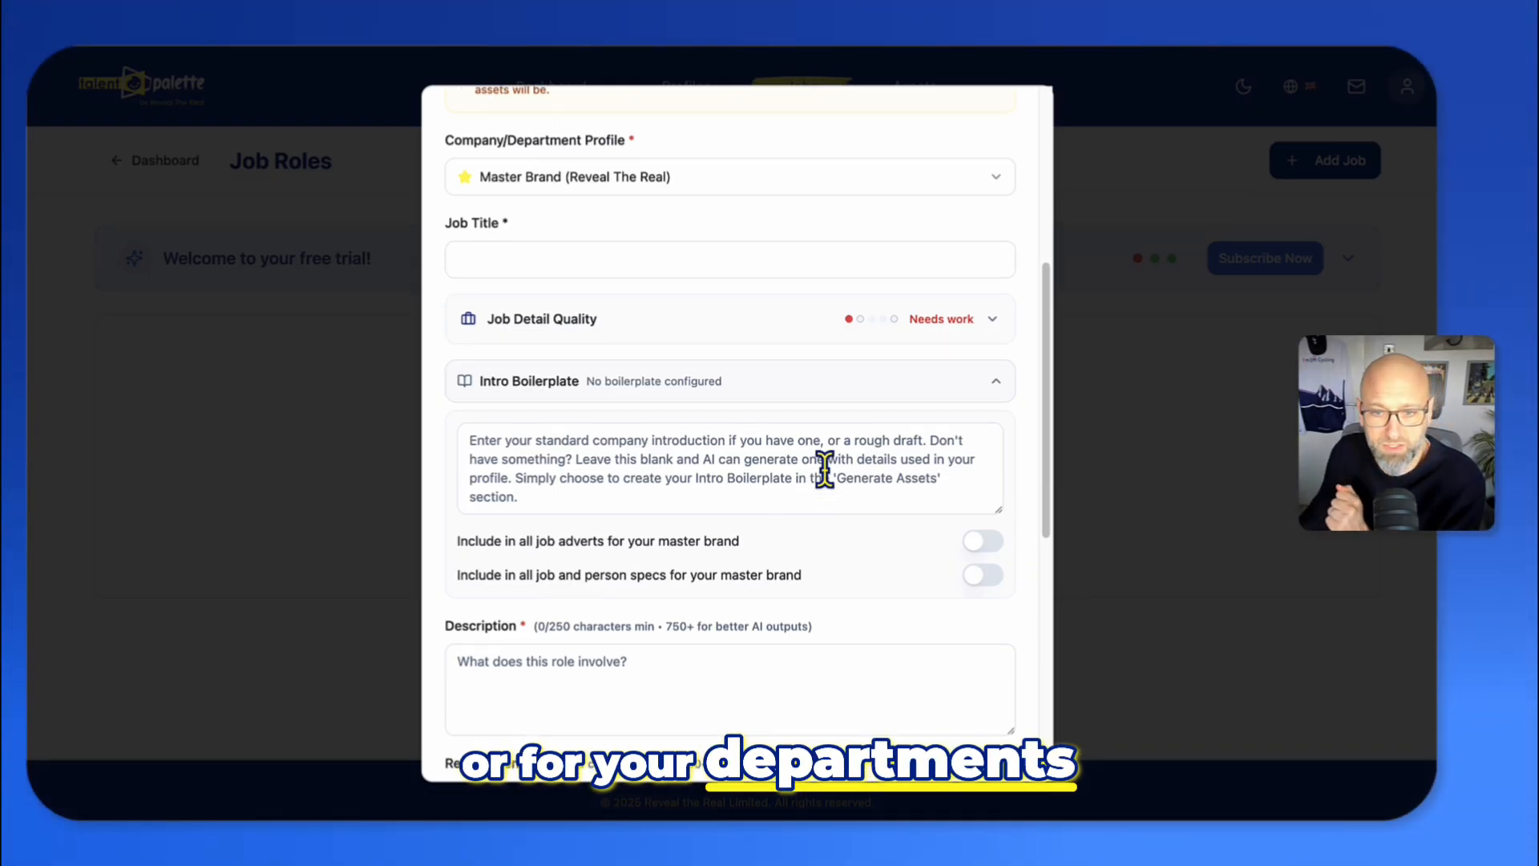
{"action": "left_click", "coordinate": [994, 383]}
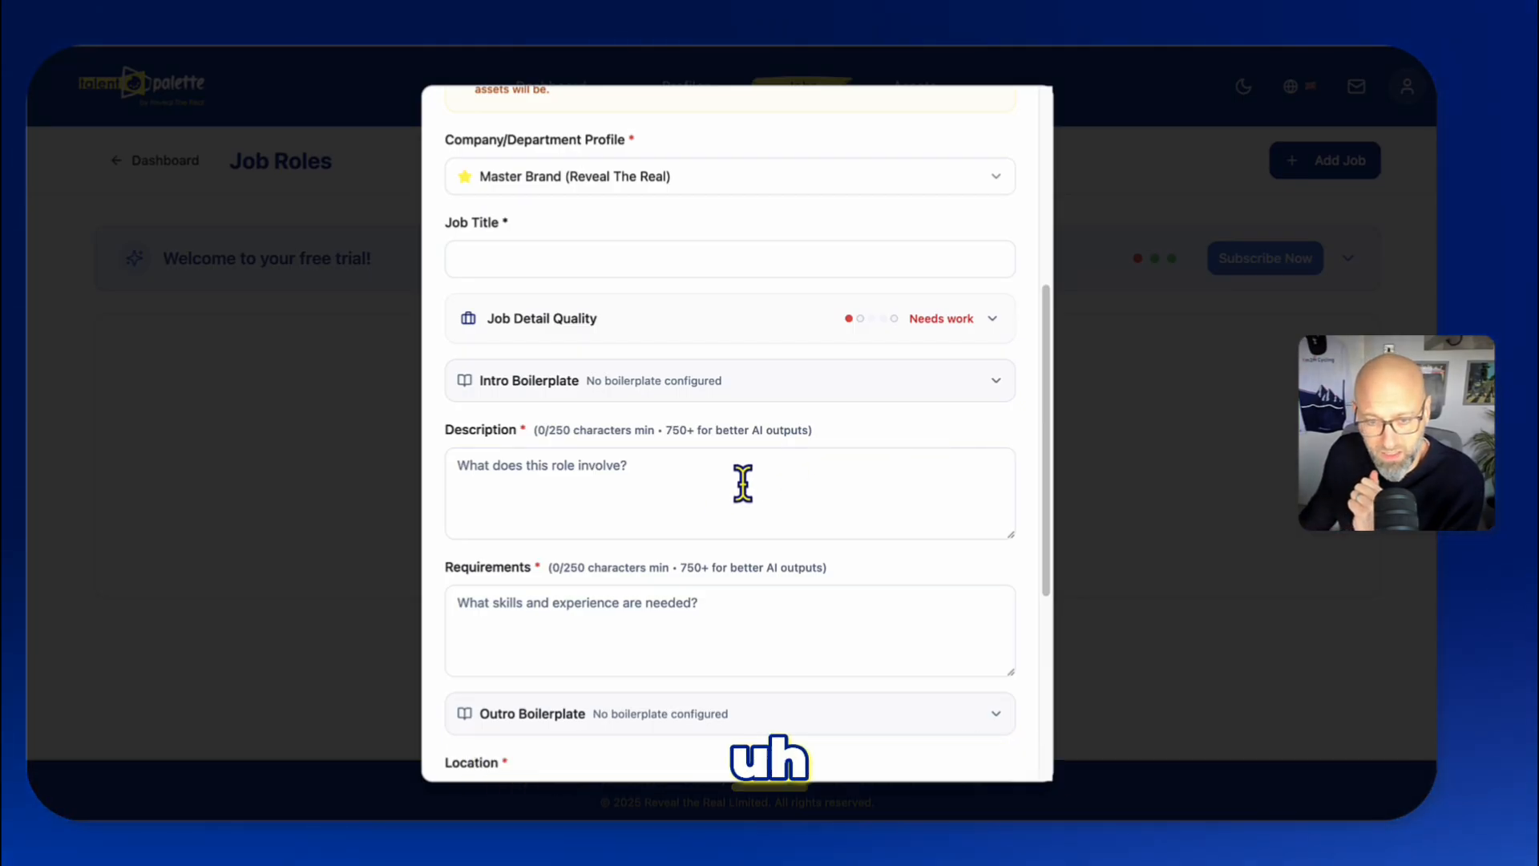
- Paste "Marketing Content Lead – Creative & Production" as the job title
{"action": "scroll", "coordinate": [742, 484], "scroll_direction": "down", "scroll_amount": 1}
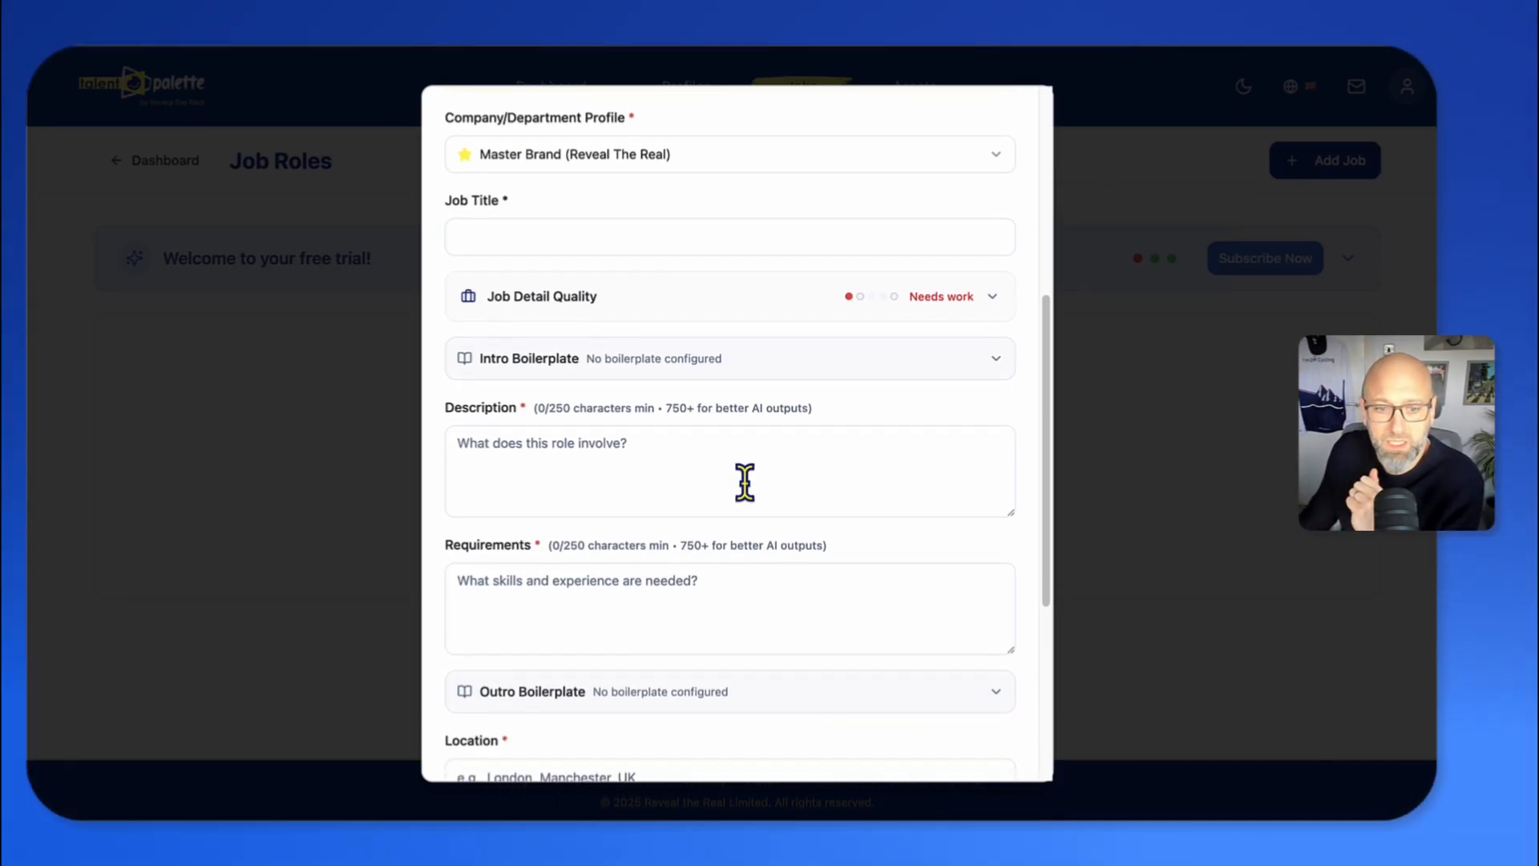
{"action": "scroll", "coordinate": [745, 482], "scroll_direction": "down", "scroll_amount": 3}
{"action": "scroll", "coordinate": [744, 482], "scroll_direction": "up", "scroll_amount": 6}
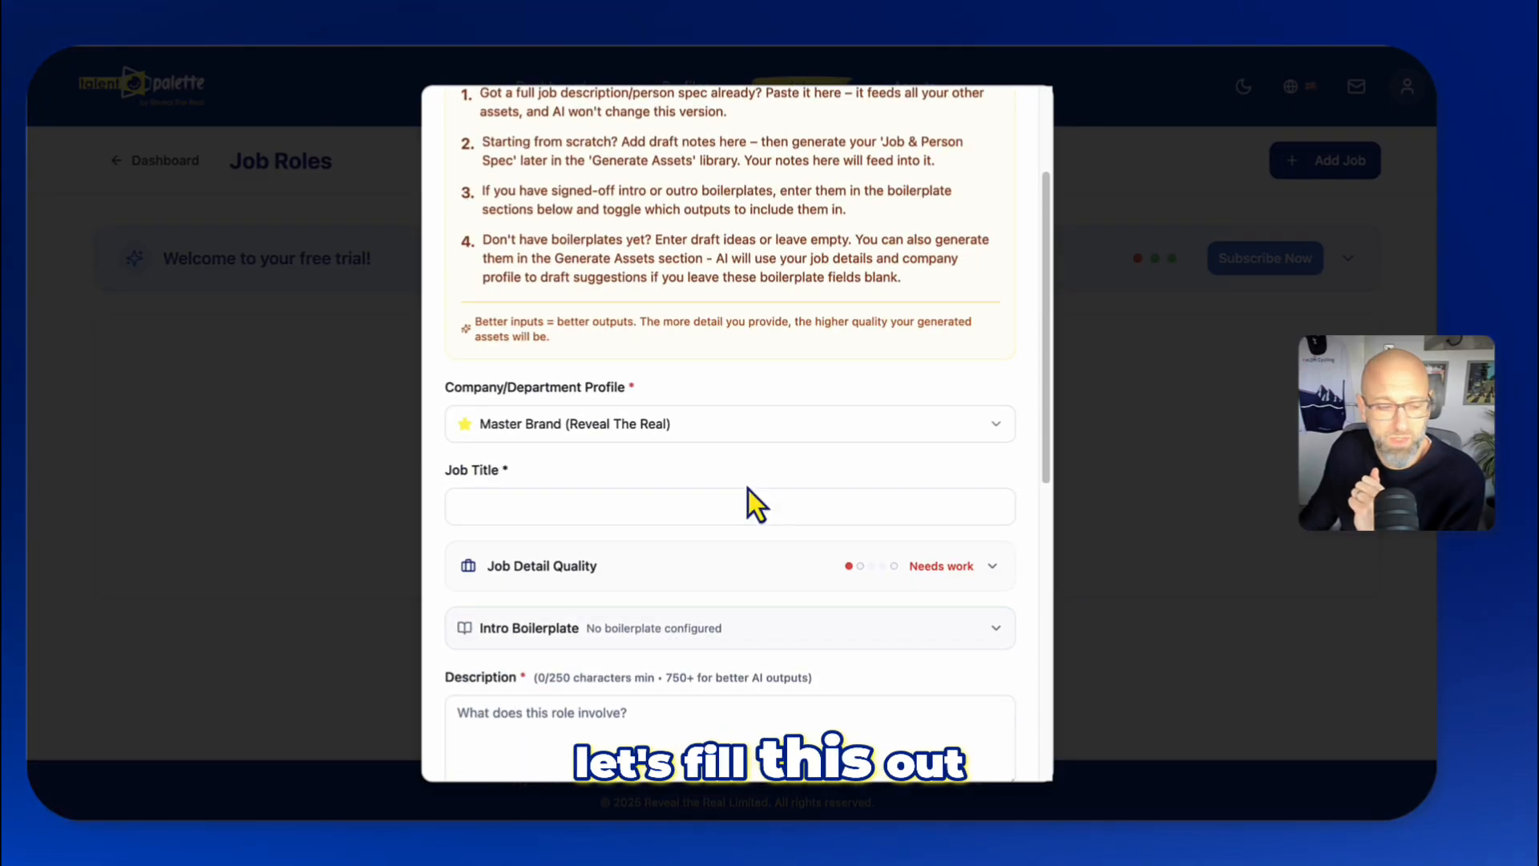
{"action": "scroll", "coordinate": [745, 533], "scroll_direction": "down", "scroll_amount": 3}
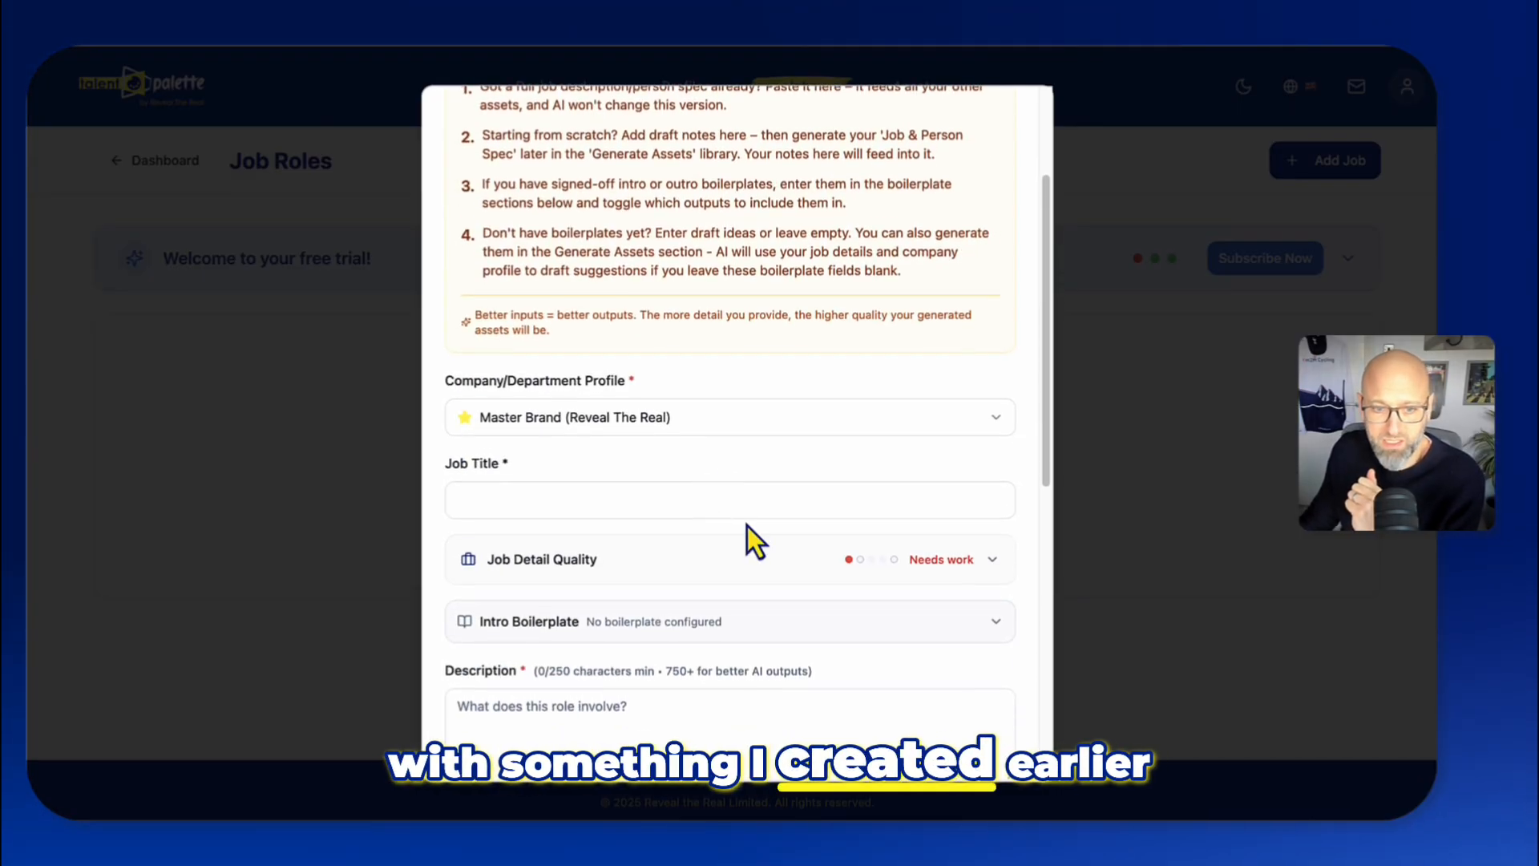
{"action": "scroll", "coordinate": [755, 543], "scroll_direction": "down", "scroll_amount": 2}
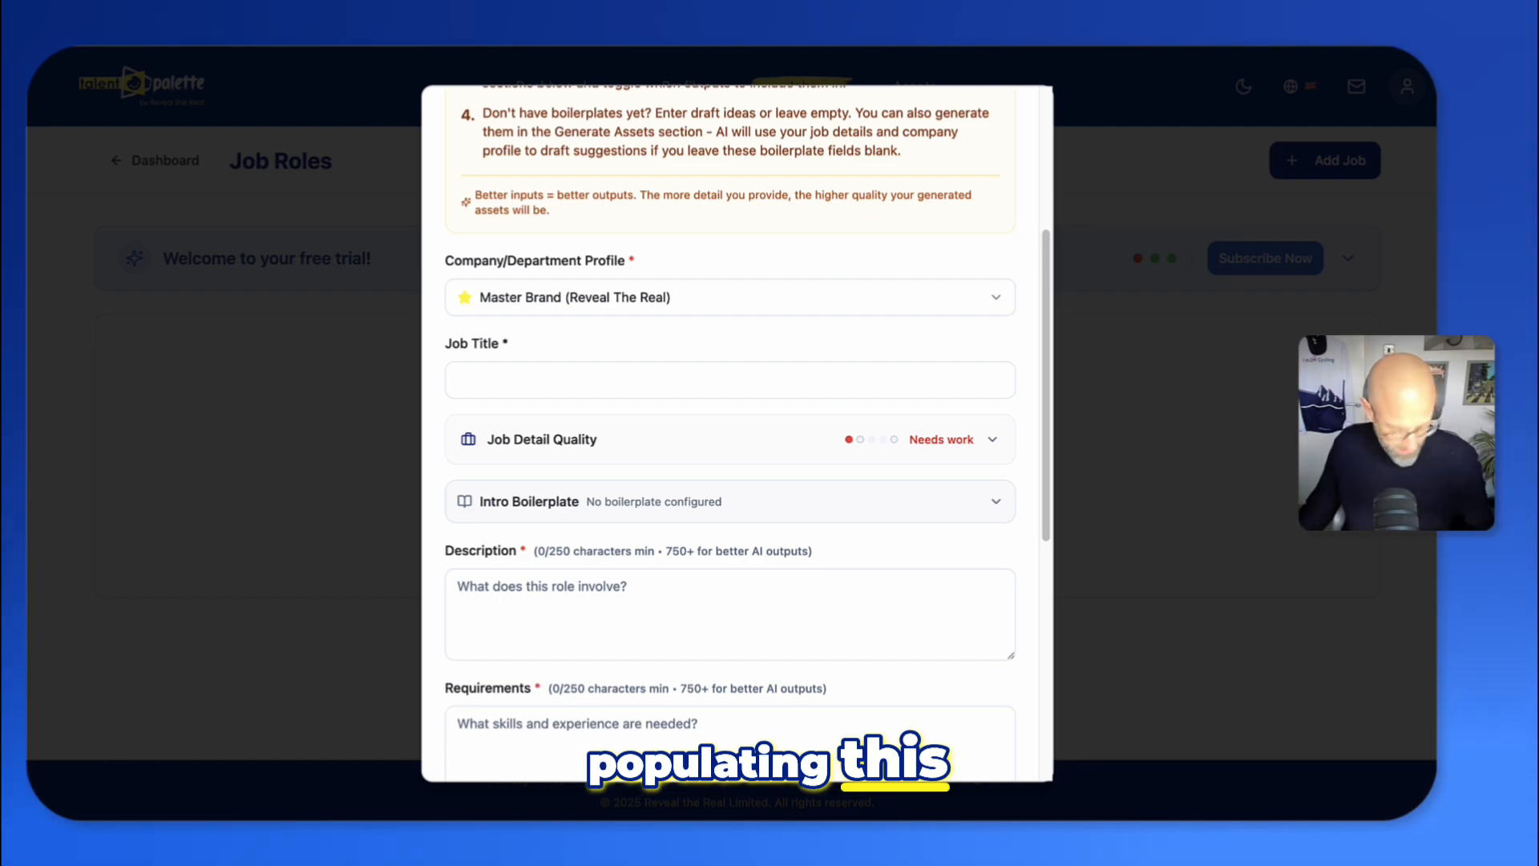
{"action": "left_click", "coordinate": [484, 384]}
{"action": "type", "text": "Marketing Content Lead – Creative & Production"}
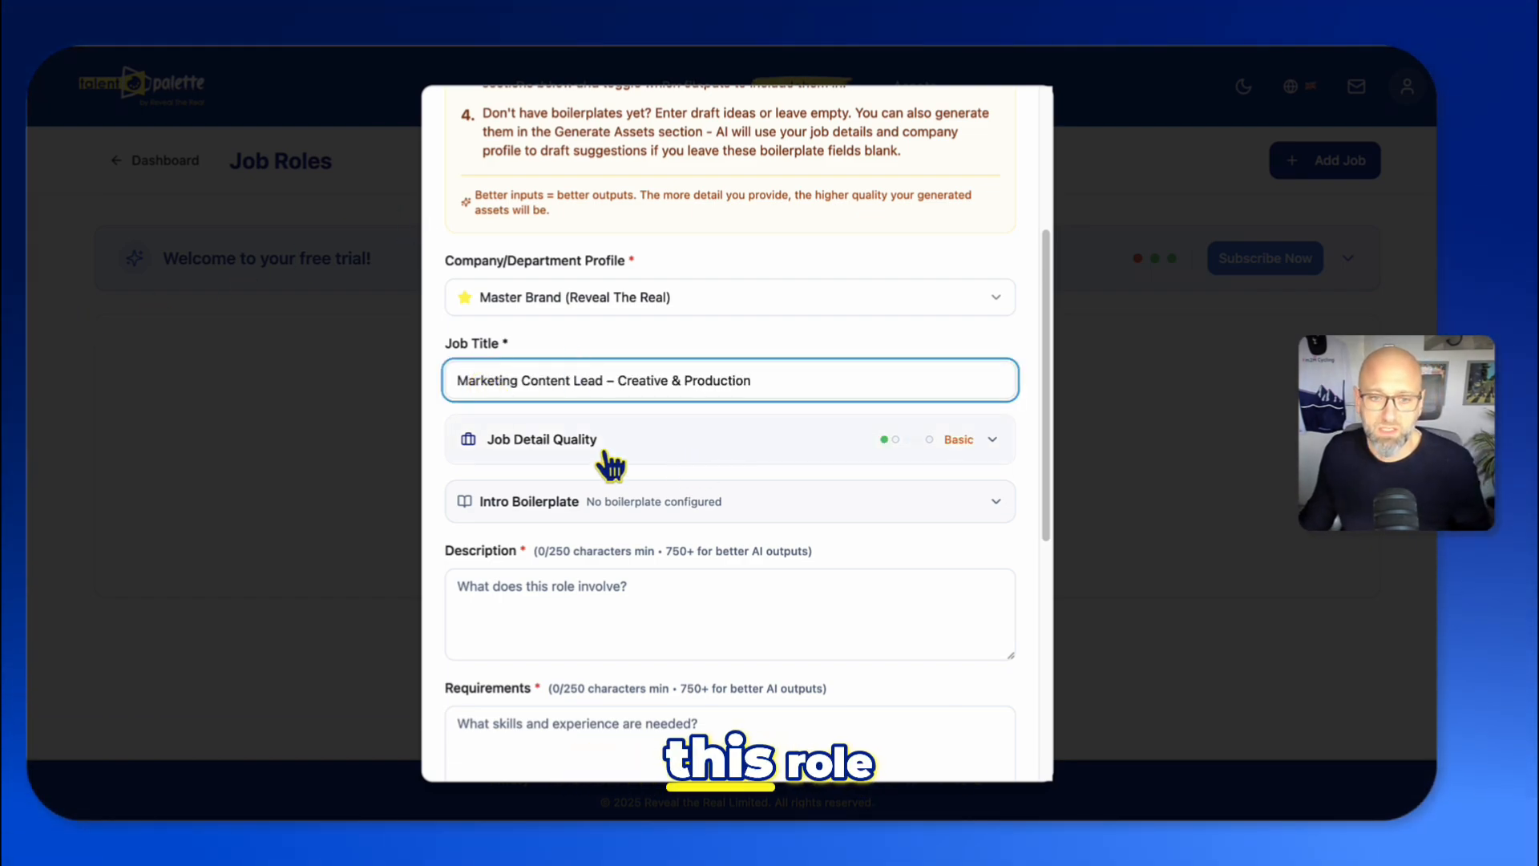
- Expand the Job Detail Quality panel and review the status of each field
{"action": "scroll", "coordinate": [921, 399], "scroll_direction": "down", "scroll_amount": 3}
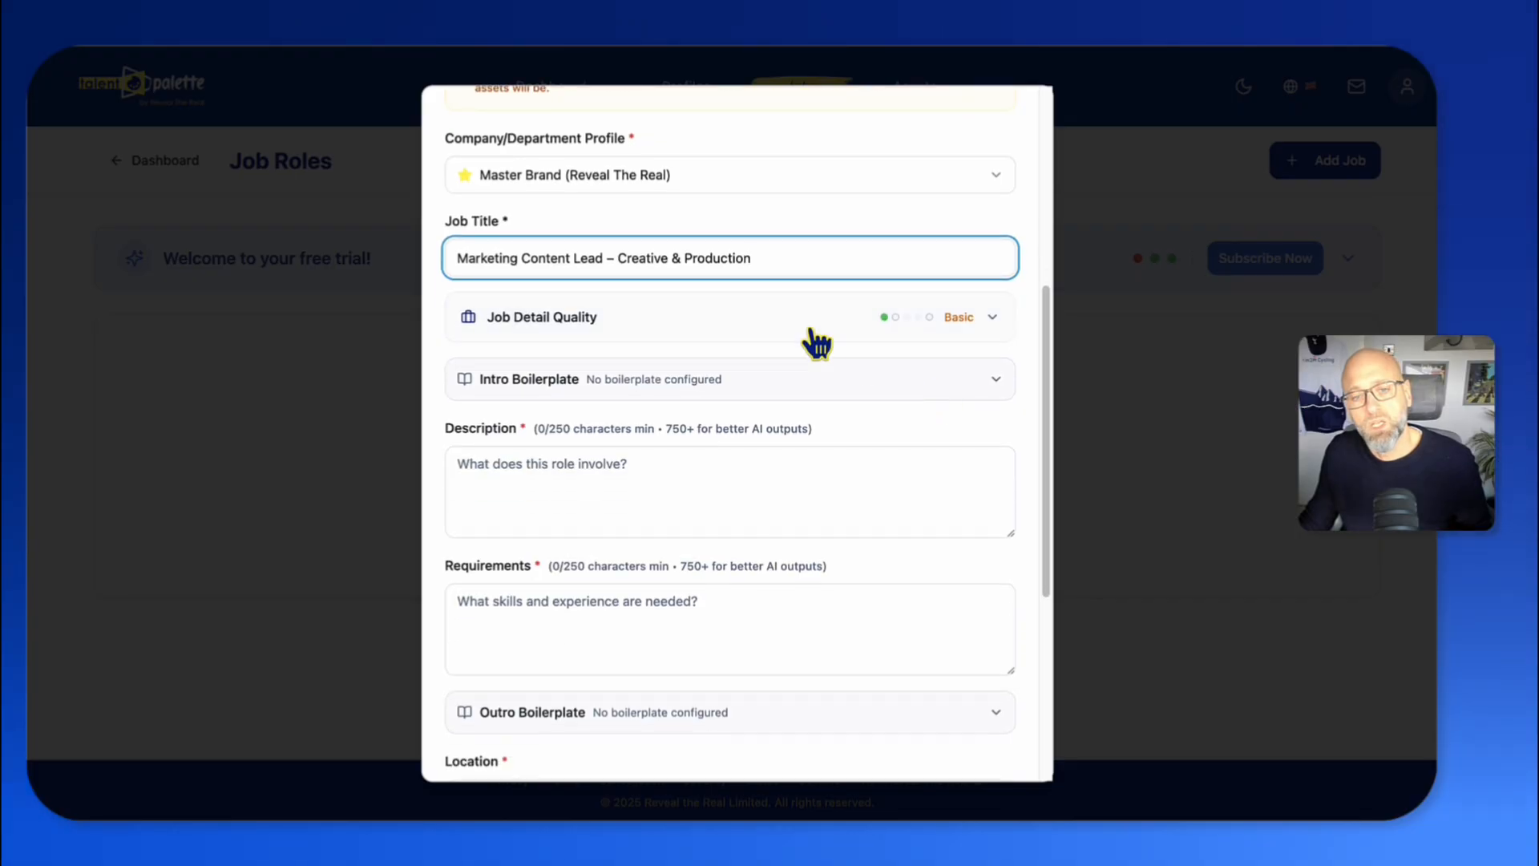
{"action": "left_click", "coordinate": [681, 330]}
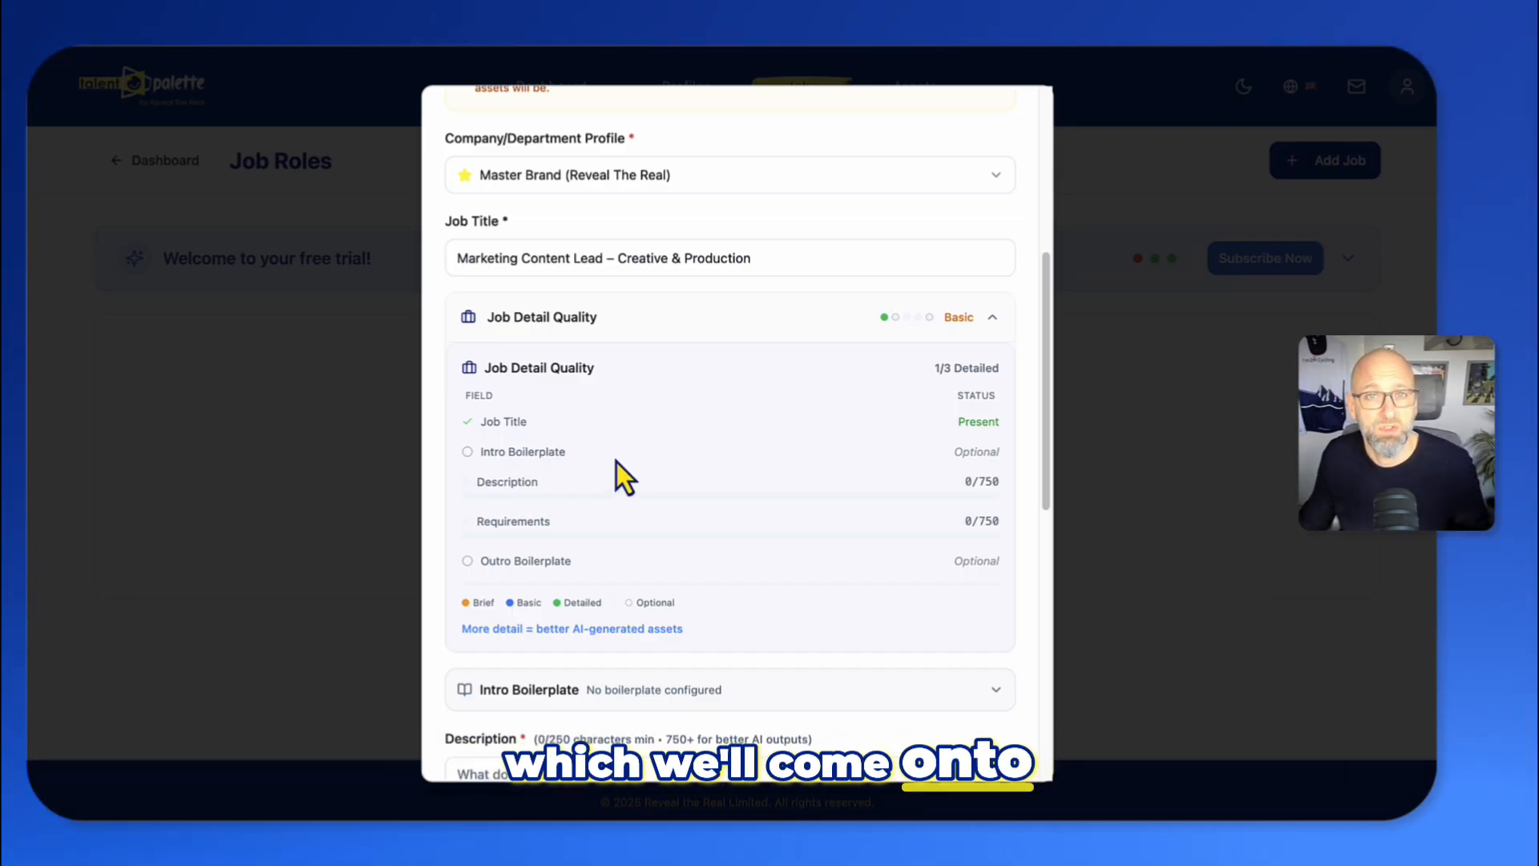
{"action": "scroll", "coordinate": [617, 462], "scroll_direction": "down", "scroll_amount": 1}
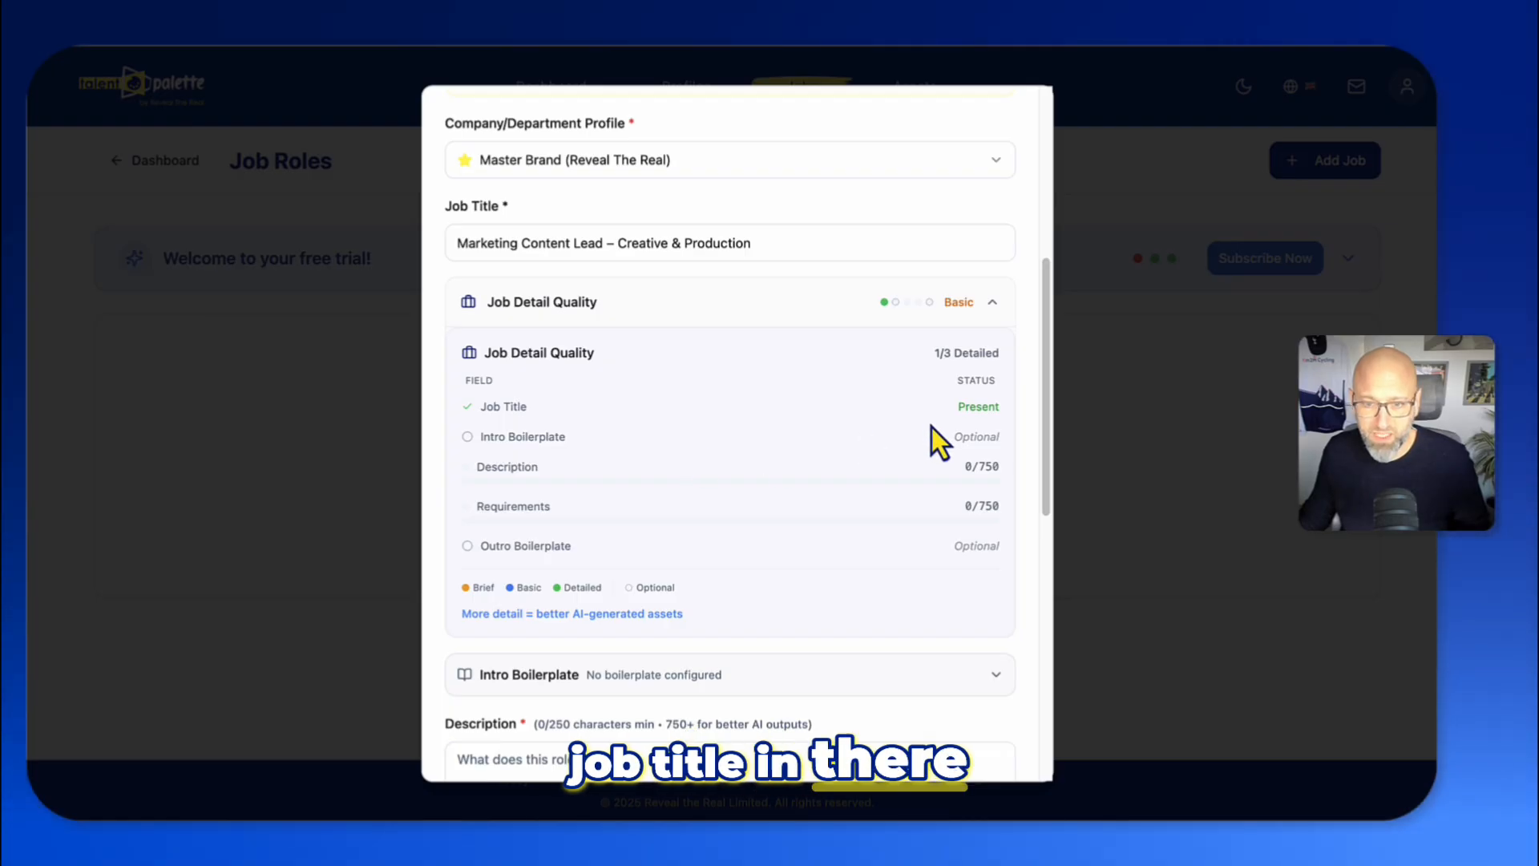
{"action": "scroll", "coordinate": [935, 427], "scroll_direction": "up", "scroll_amount": 2}
{"action": "scroll", "coordinate": [565, 516], "scroll_direction": "down", "scroll_amount": 1}
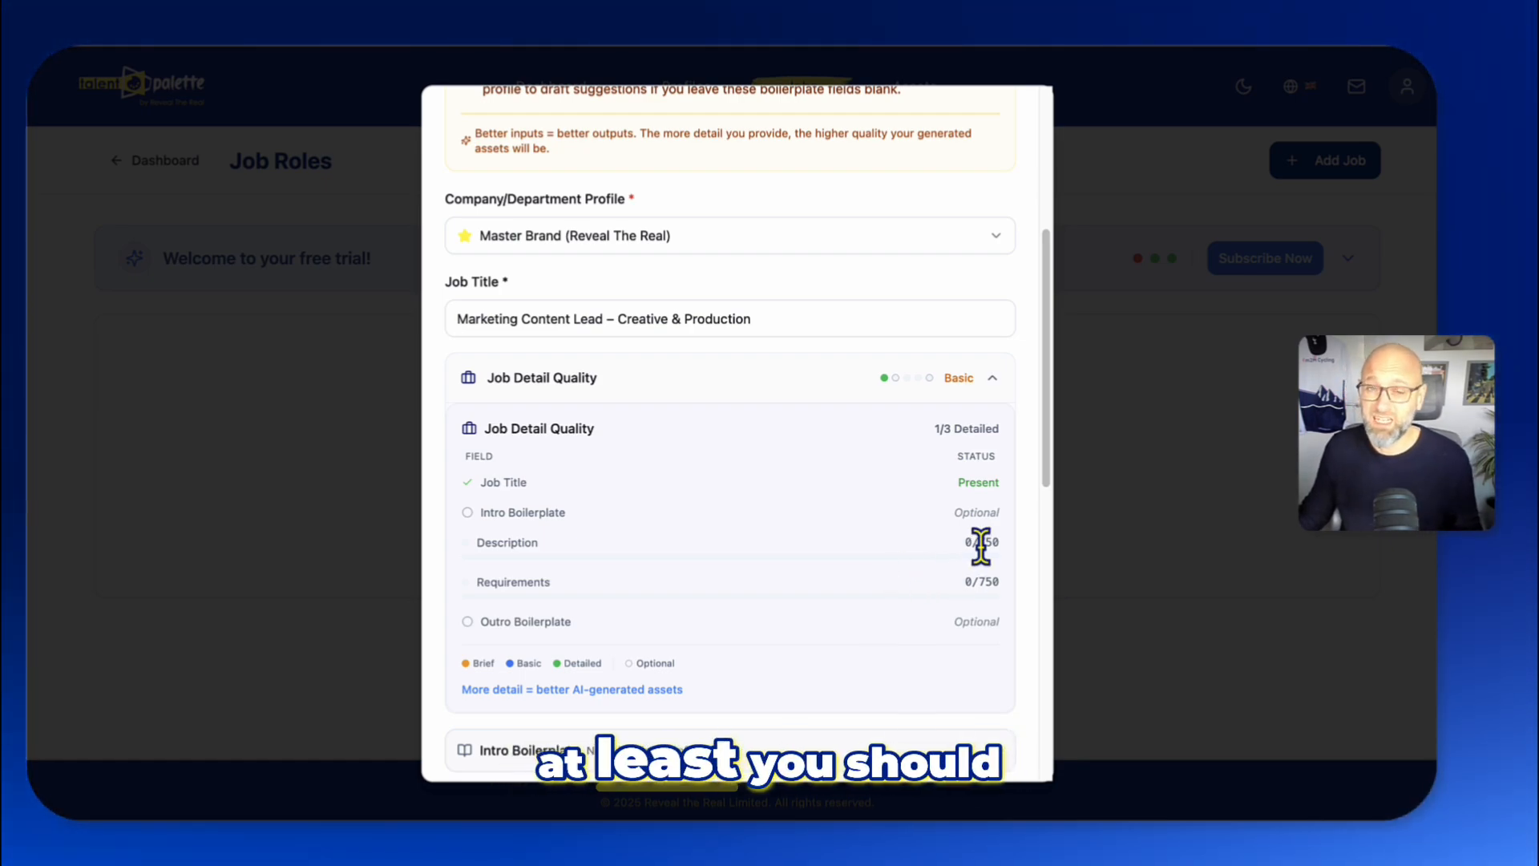
{"action": "scroll", "coordinate": [963, 549], "scroll_direction": "down", "scroll_amount": 2}
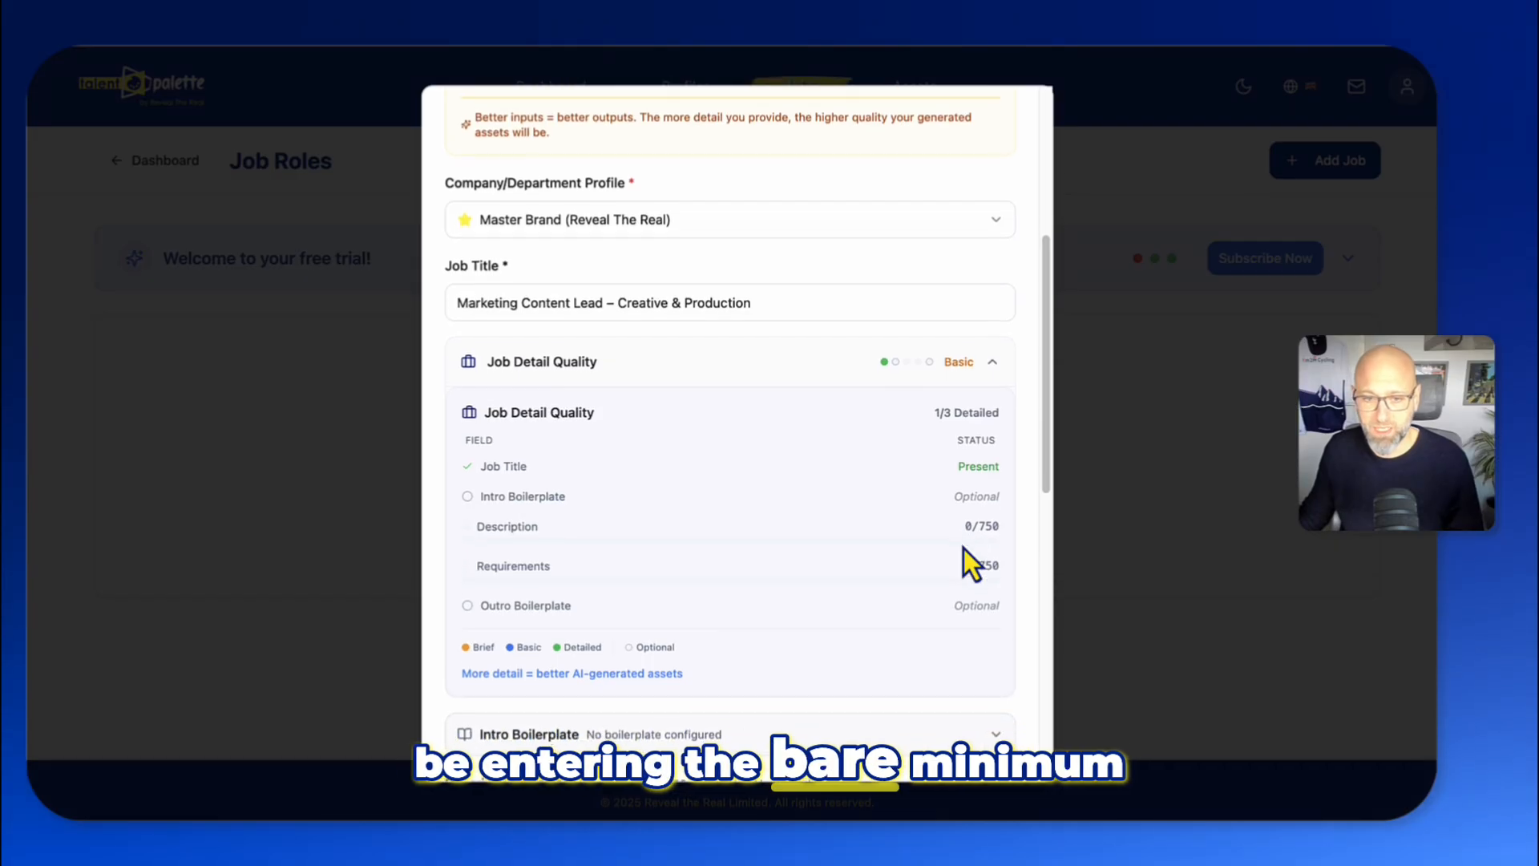
{"action": "scroll", "coordinate": [964, 548], "scroll_direction": "down", "scroll_amount": 3}
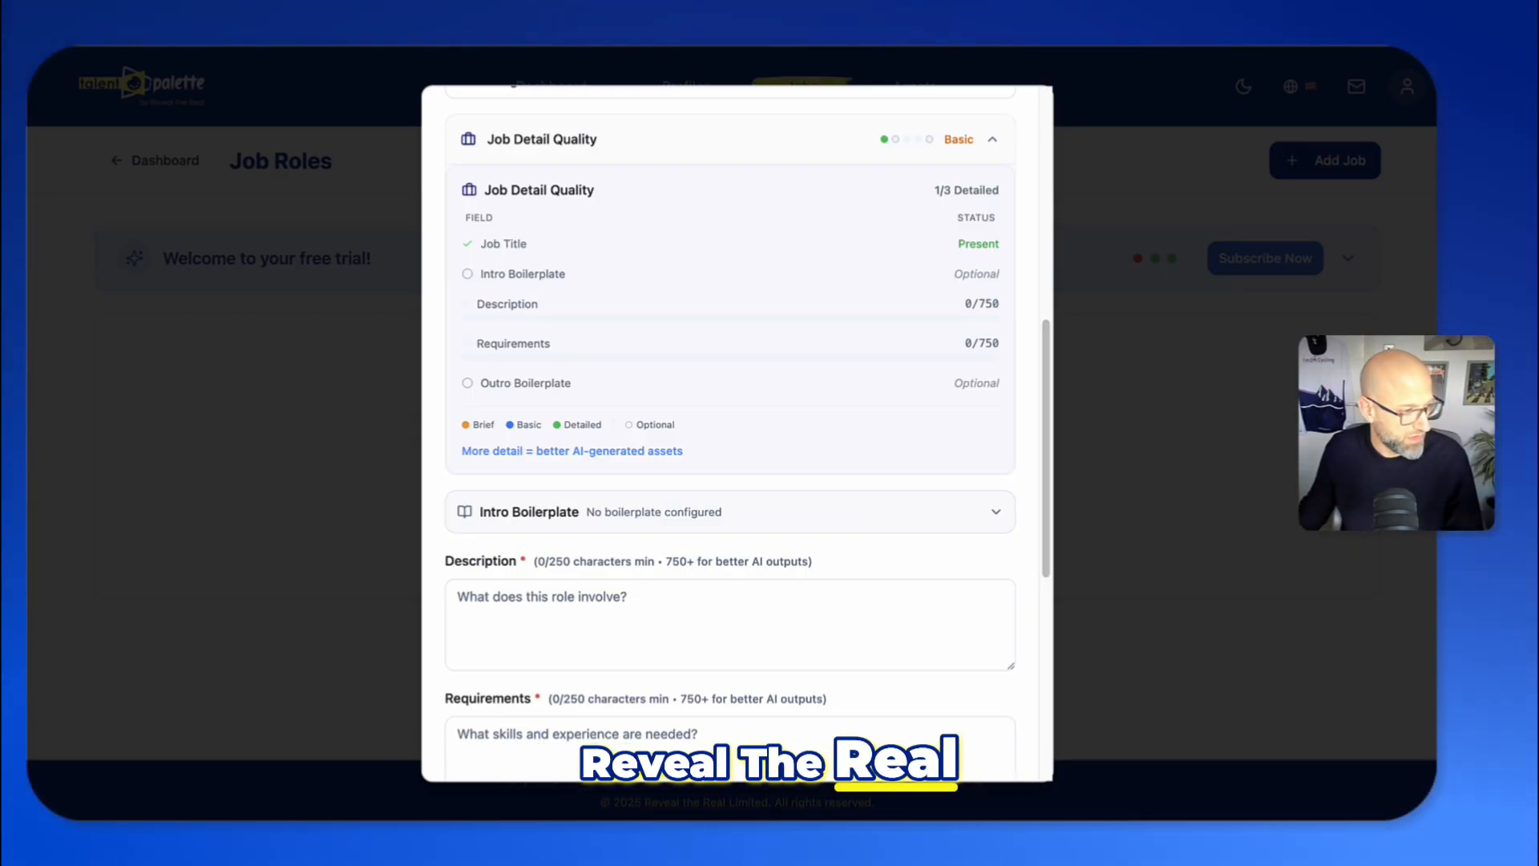
- Paste the prepared role description into the Description field and enlarge the text box
{"action": "left_click", "coordinate": [531, 611]}
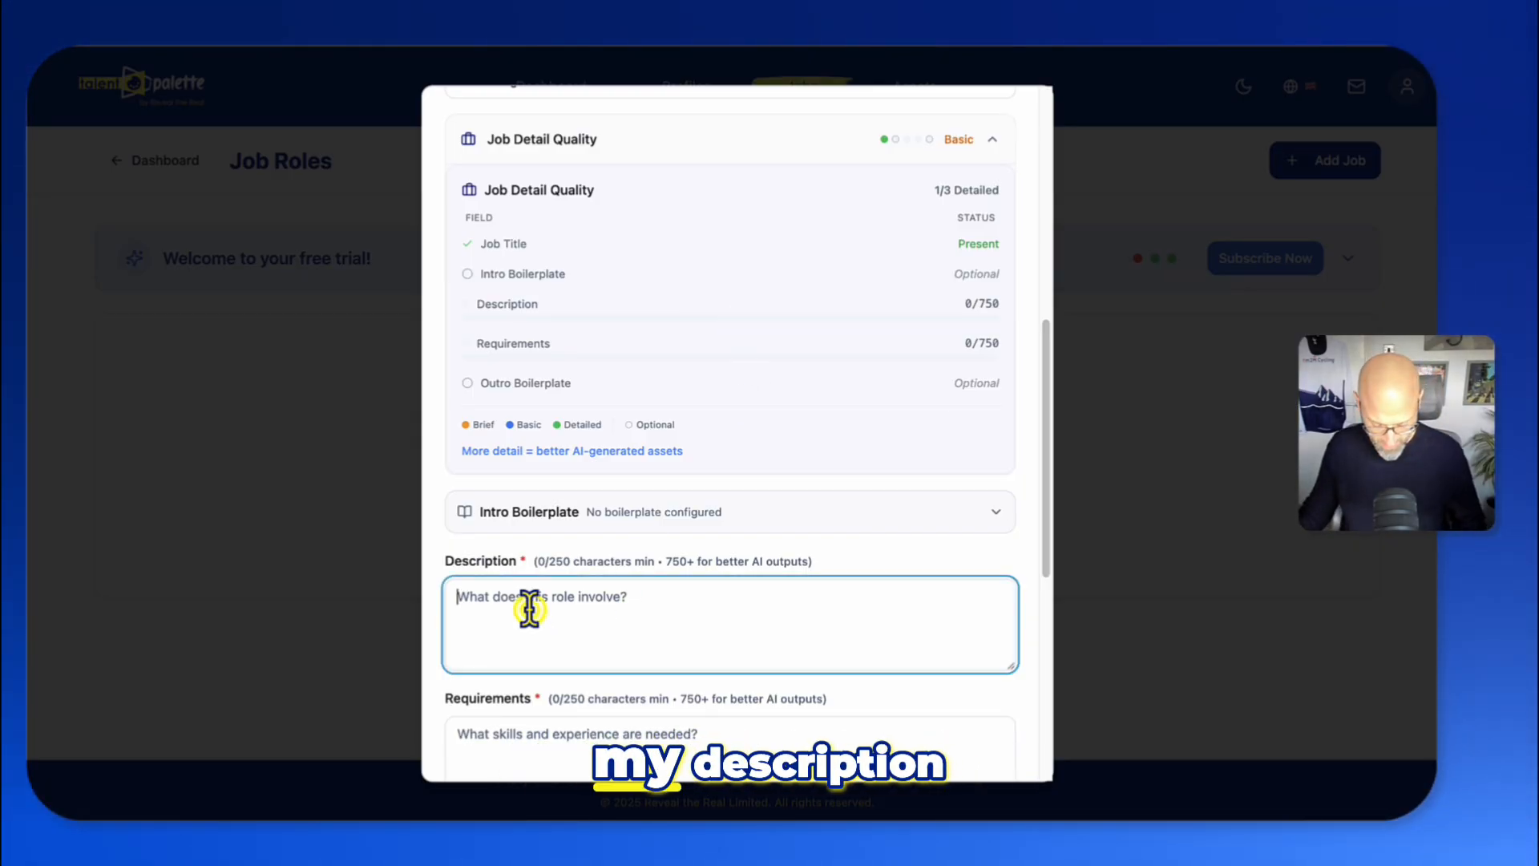
{"action": "key", "text": "ctrl+v"}
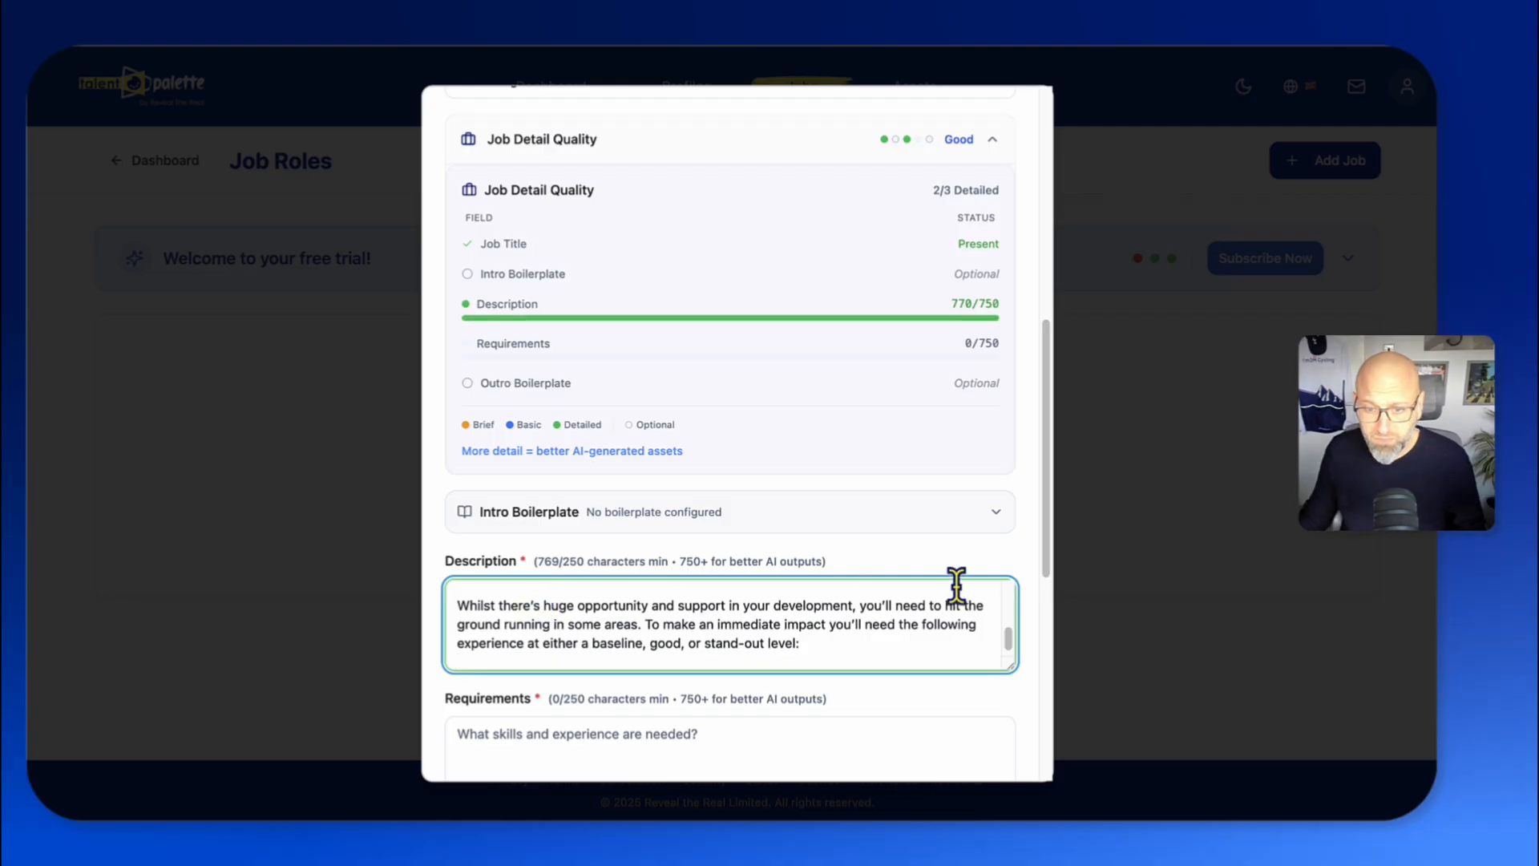
{"action": "scroll", "coordinate": [979, 465], "scroll_direction": "down", "scroll_amount": 1}
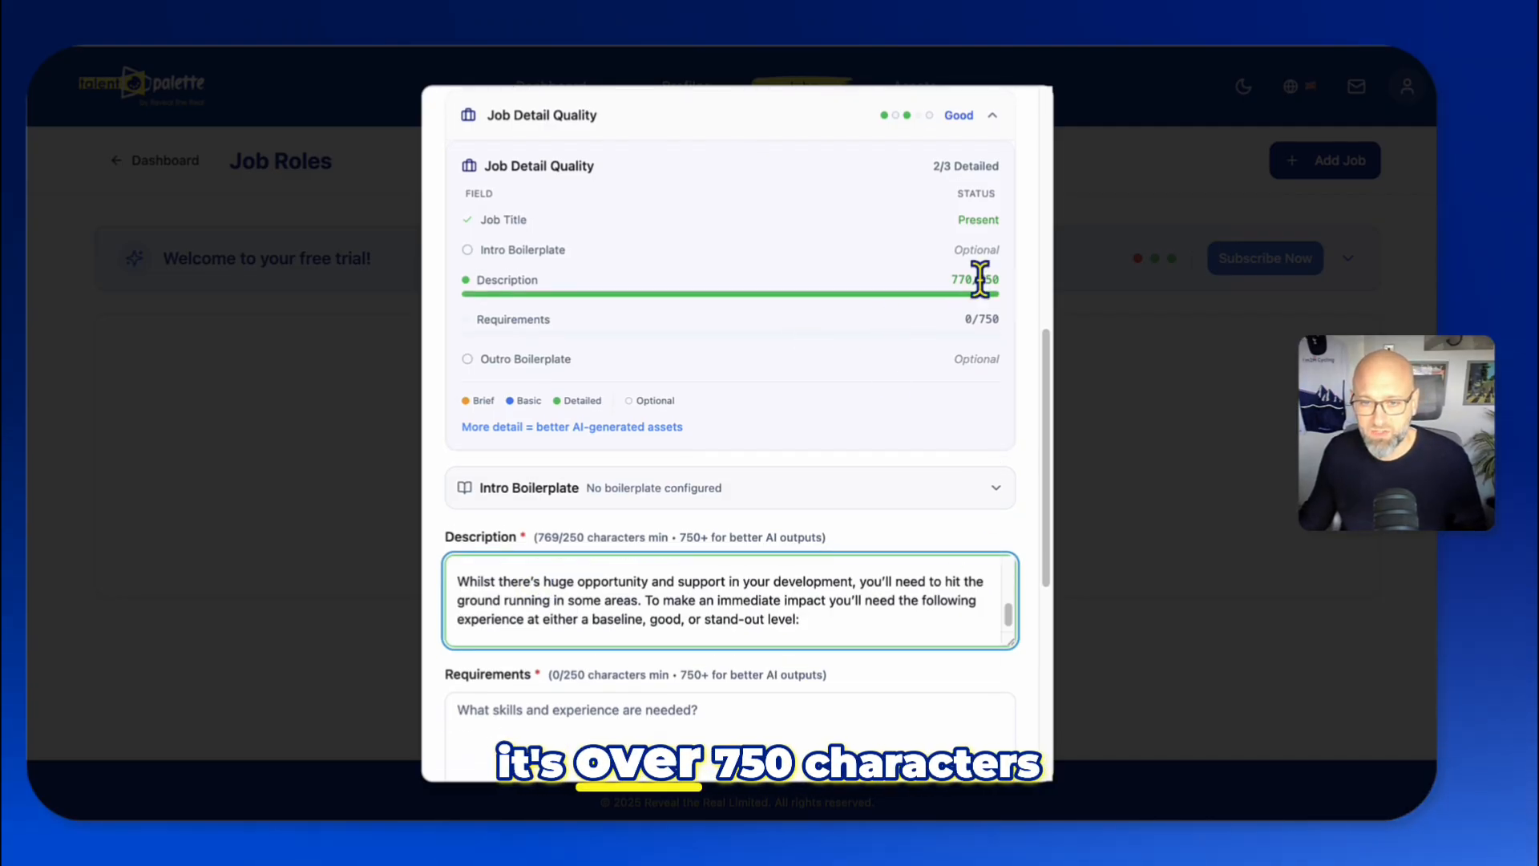
{"action": "scroll", "coordinate": [670, 309], "scroll_direction": "down", "scroll_amount": 2}
{"action": "scroll", "coordinate": [636, 357], "scroll_direction": "down", "scroll_amount": 2}
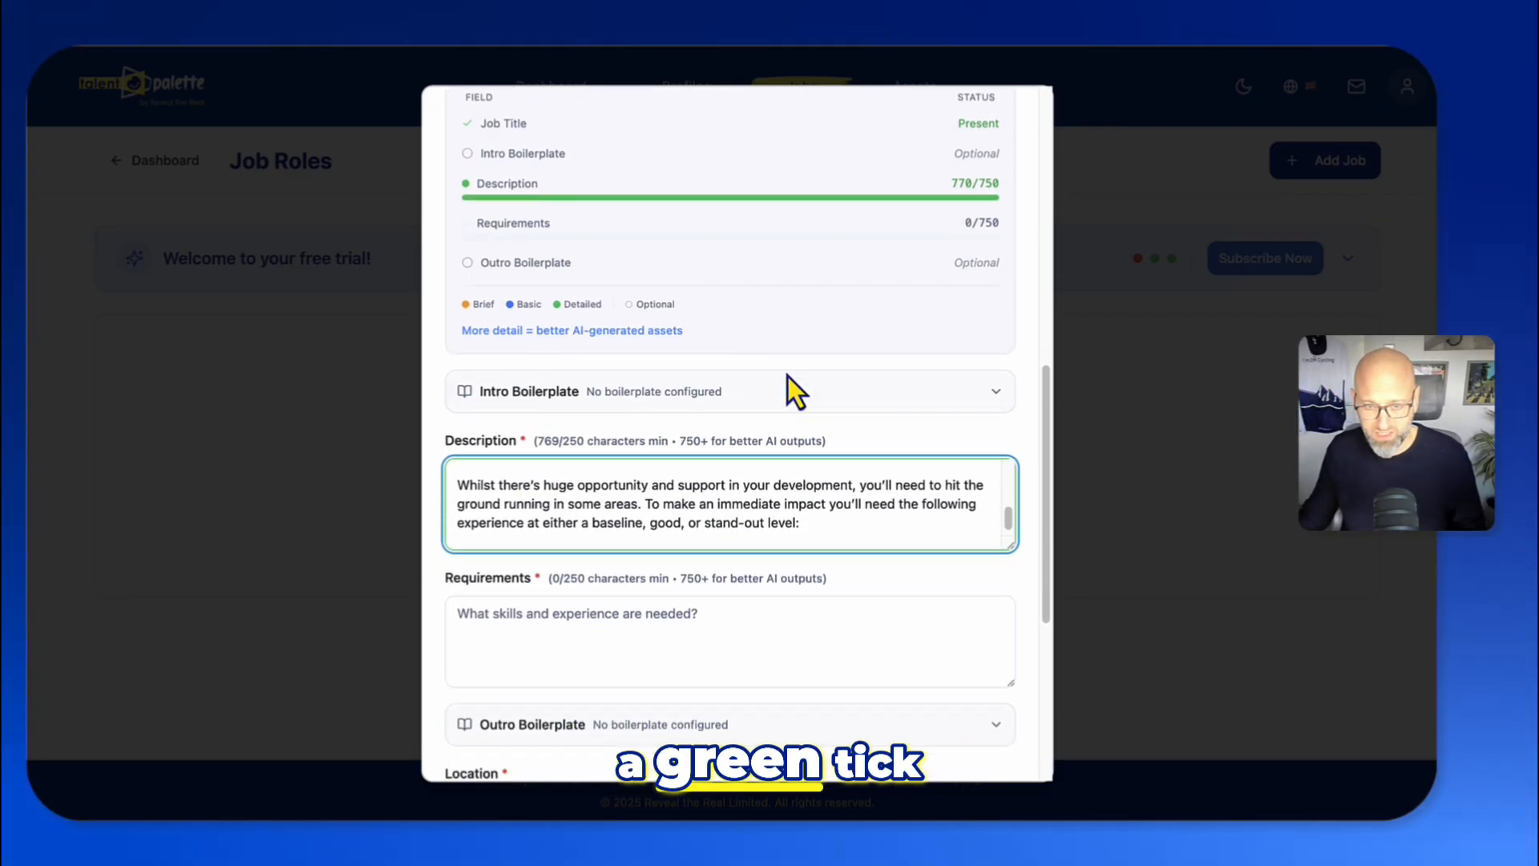
{"action": "scroll", "coordinate": [787, 377], "scroll_direction": "down", "scroll_amount": 5}
{"action": "left_click_drag", "start_coordinate": [1007, 409], "coordinate": [977, 635]}
- Paste the prepared skills and experience text into the Requirements field and enlarge the text box
{"action": "scroll", "coordinate": [774, 533], "scroll_direction": "up", "scroll_amount": 3}
{"action": "scroll", "coordinate": [782, 536], "scroll_direction": "down", "scroll_amount": 2}
{"action": "scroll", "coordinate": [781, 534], "scroll_direction": "down", "scroll_amount": 1}
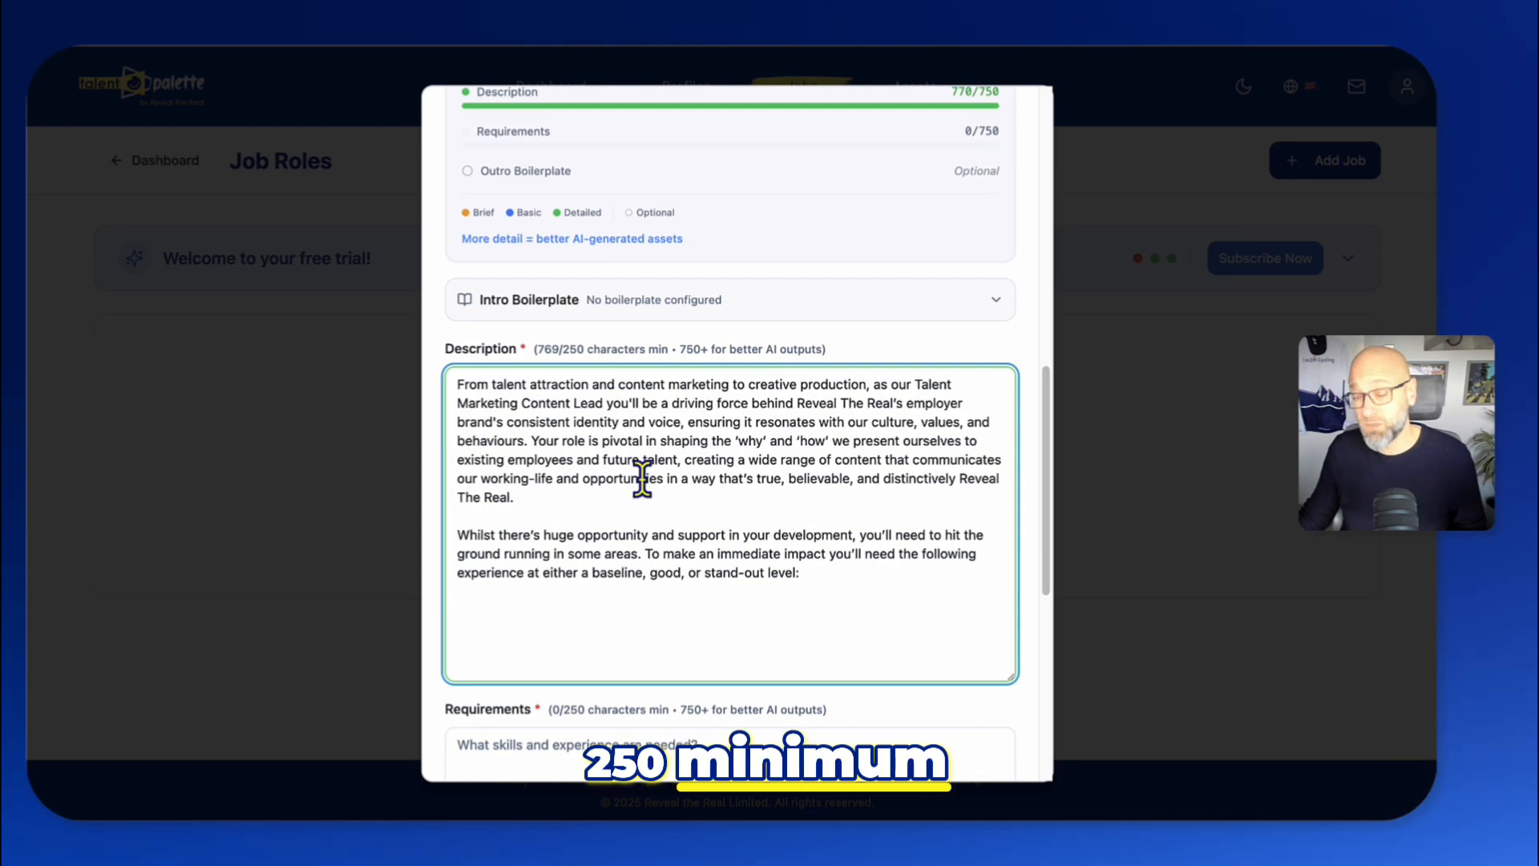
{"action": "scroll", "coordinate": [642, 479], "scroll_direction": "down", "scroll_amount": 5}
{"action": "left_click", "coordinate": [656, 367]}
{"action": "key", "text": "super+Tab"}
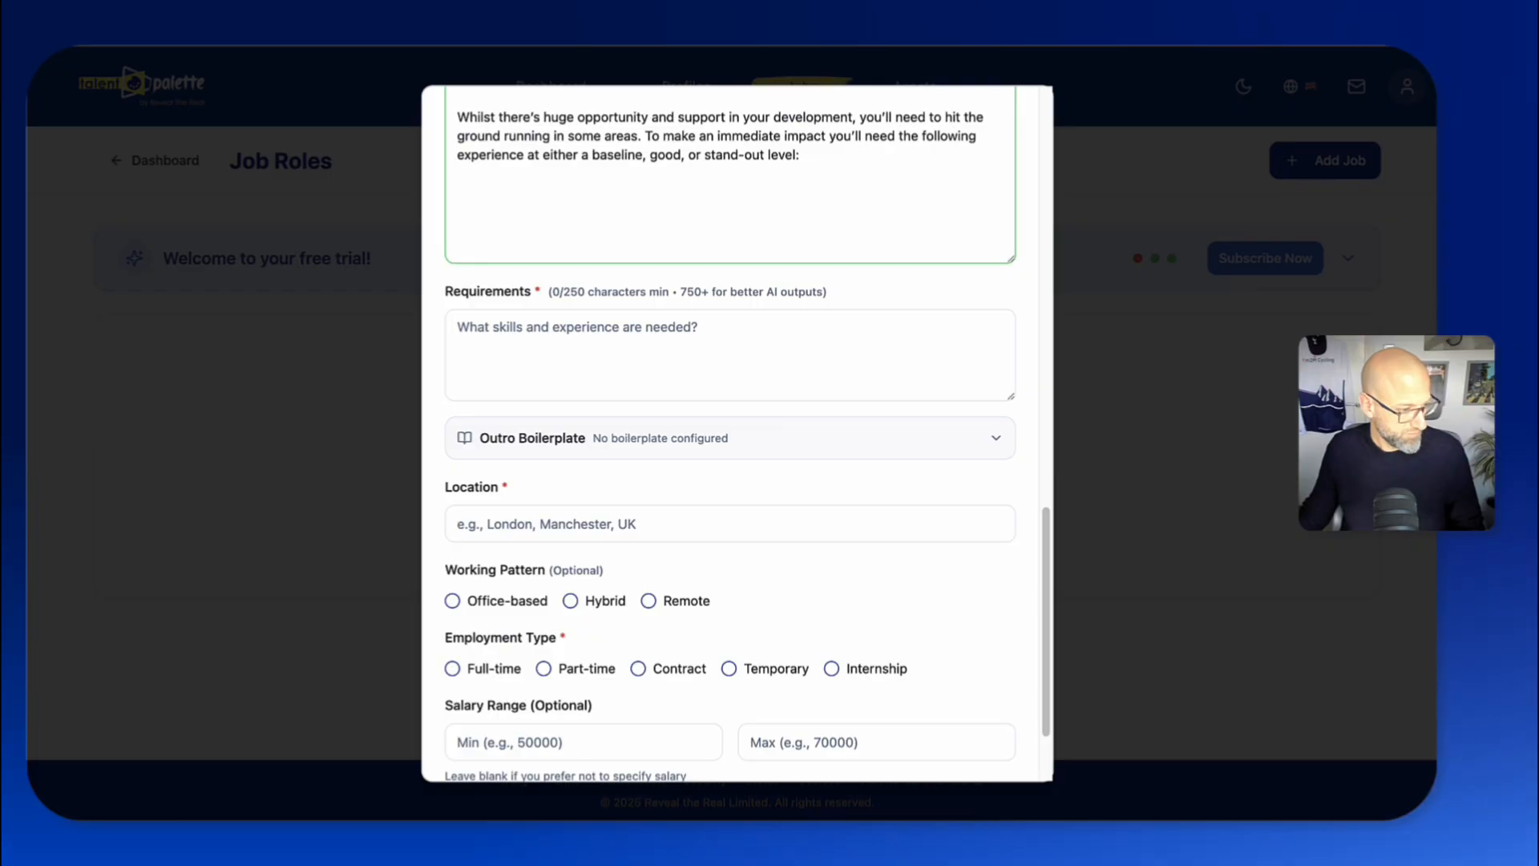
{"action": "left_click", "coordinate": [484, 335]}
{"action": "key", "text": "super+v"}
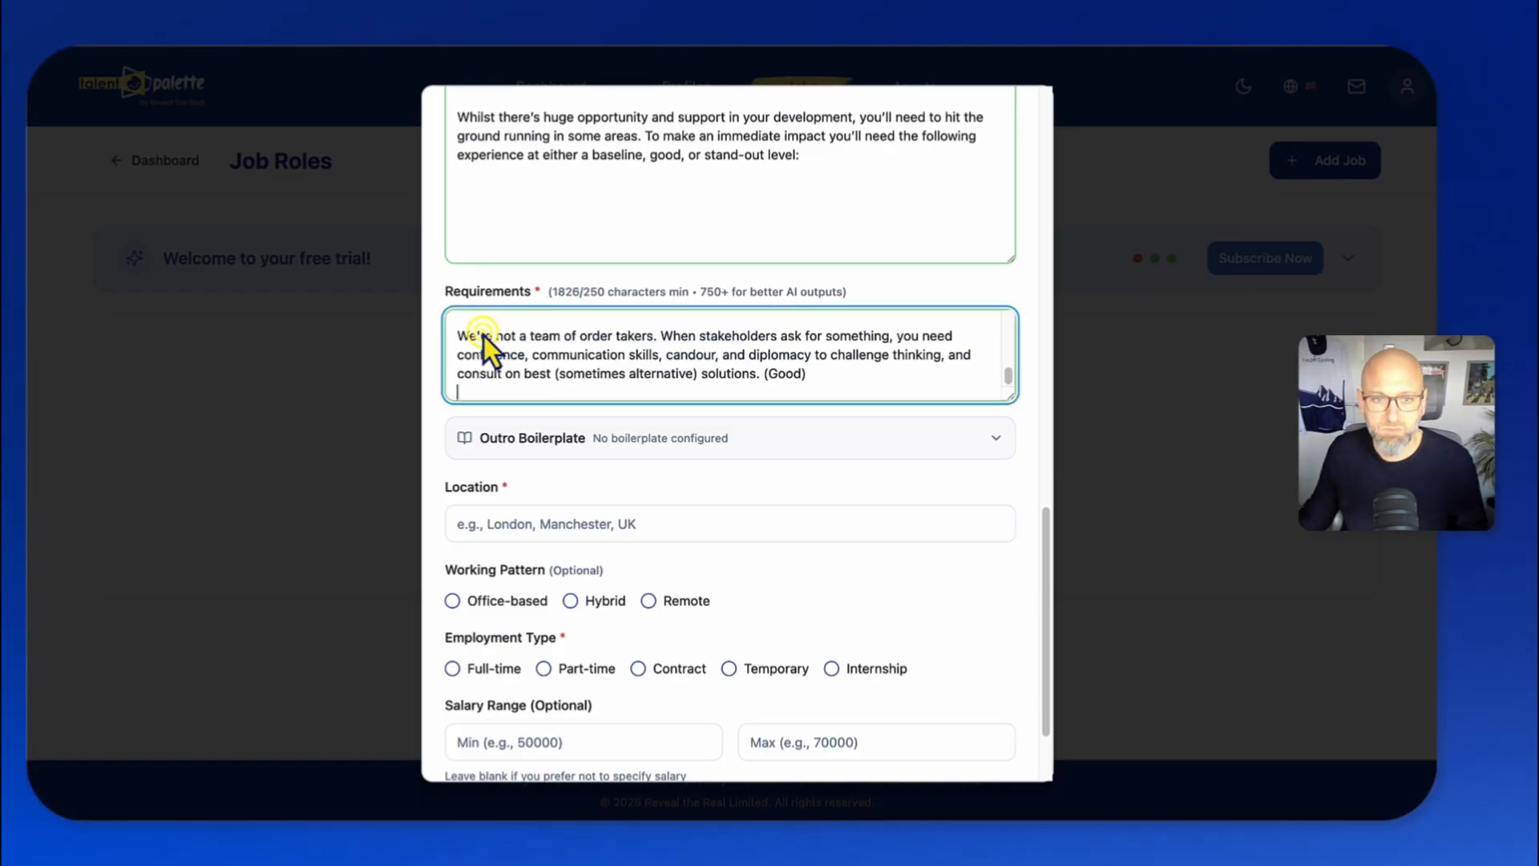
{"action": "left_click_drag", "start_coordinate": [1007, 393], "coordinate": [1009, 740]}
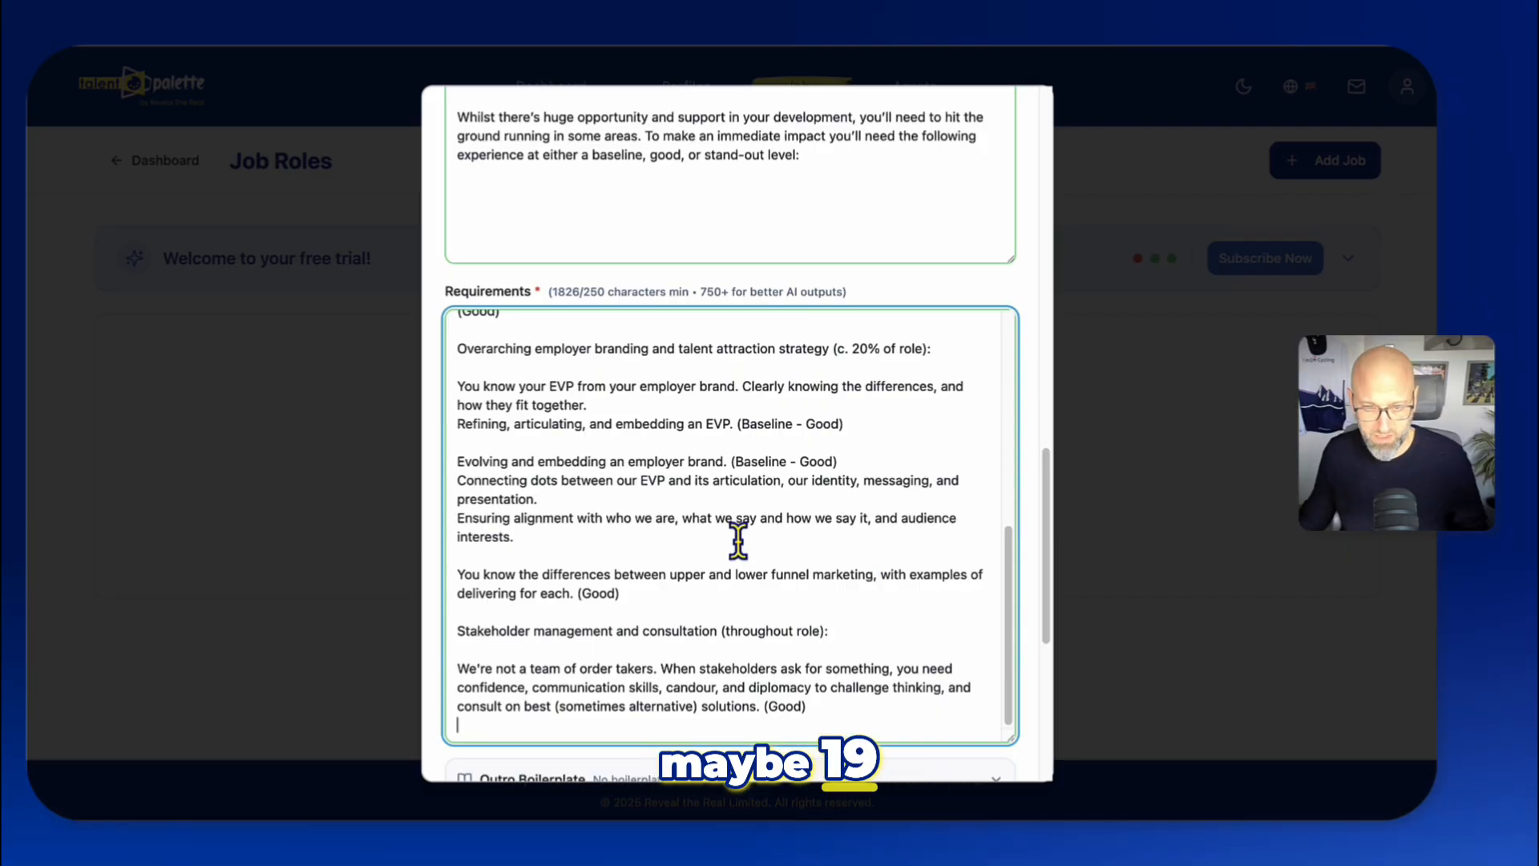
- Expand the Outro Boilerplate section to view its text box and inclusion options
{"action": "scroll", "coordinate": [736, 540], "scroll_direction": "down", "scroll_amount": 1}
{"action": "scroll", "coordinate": [737, 541], "scroll_direction": "down", "scroll_amount": 5}
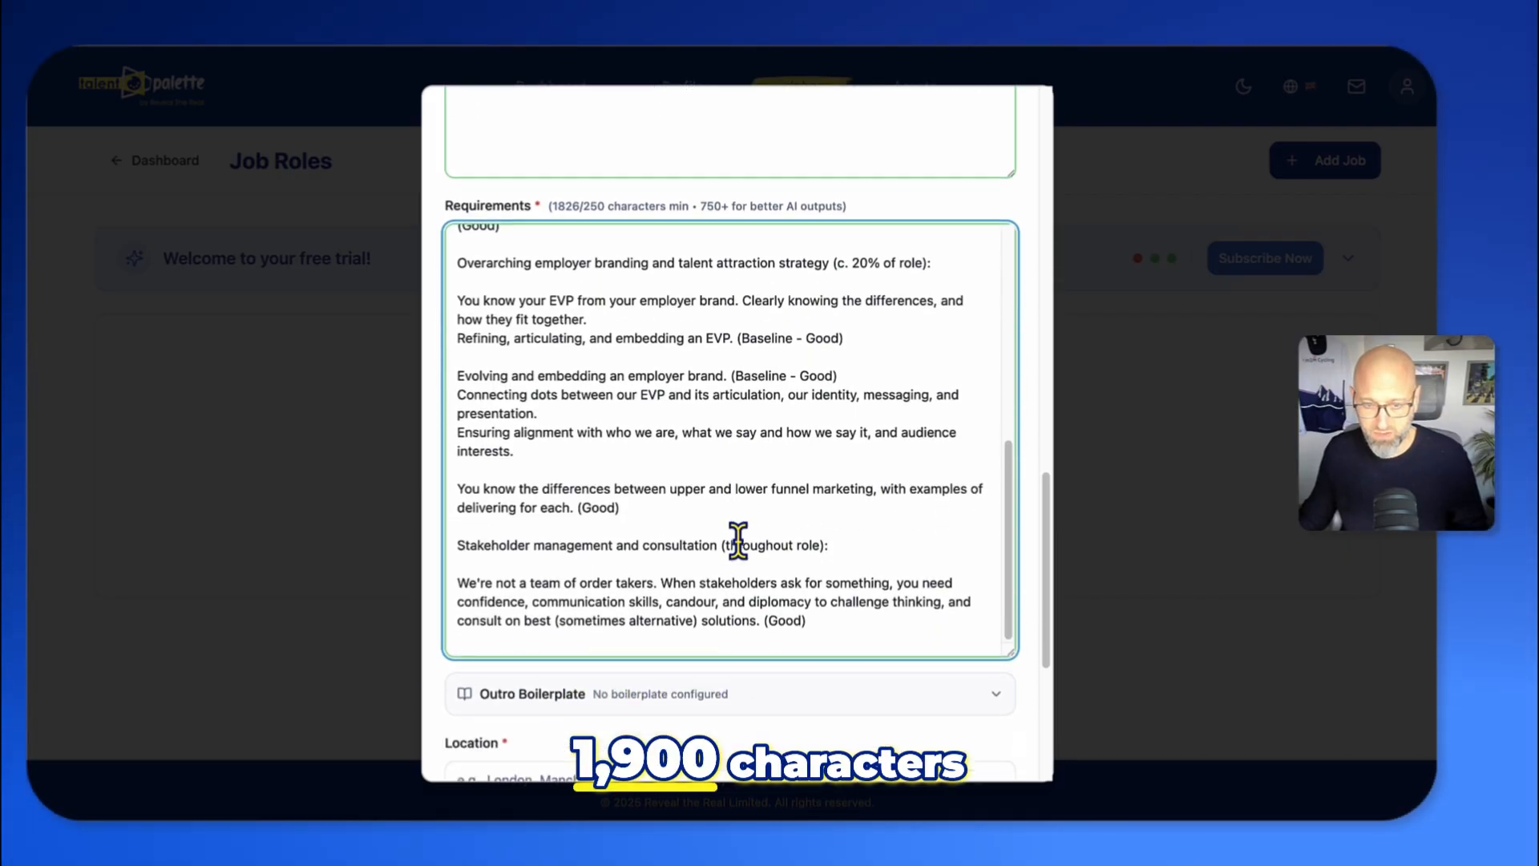
{"action": "left_click", "coordinate": [942, 527]}
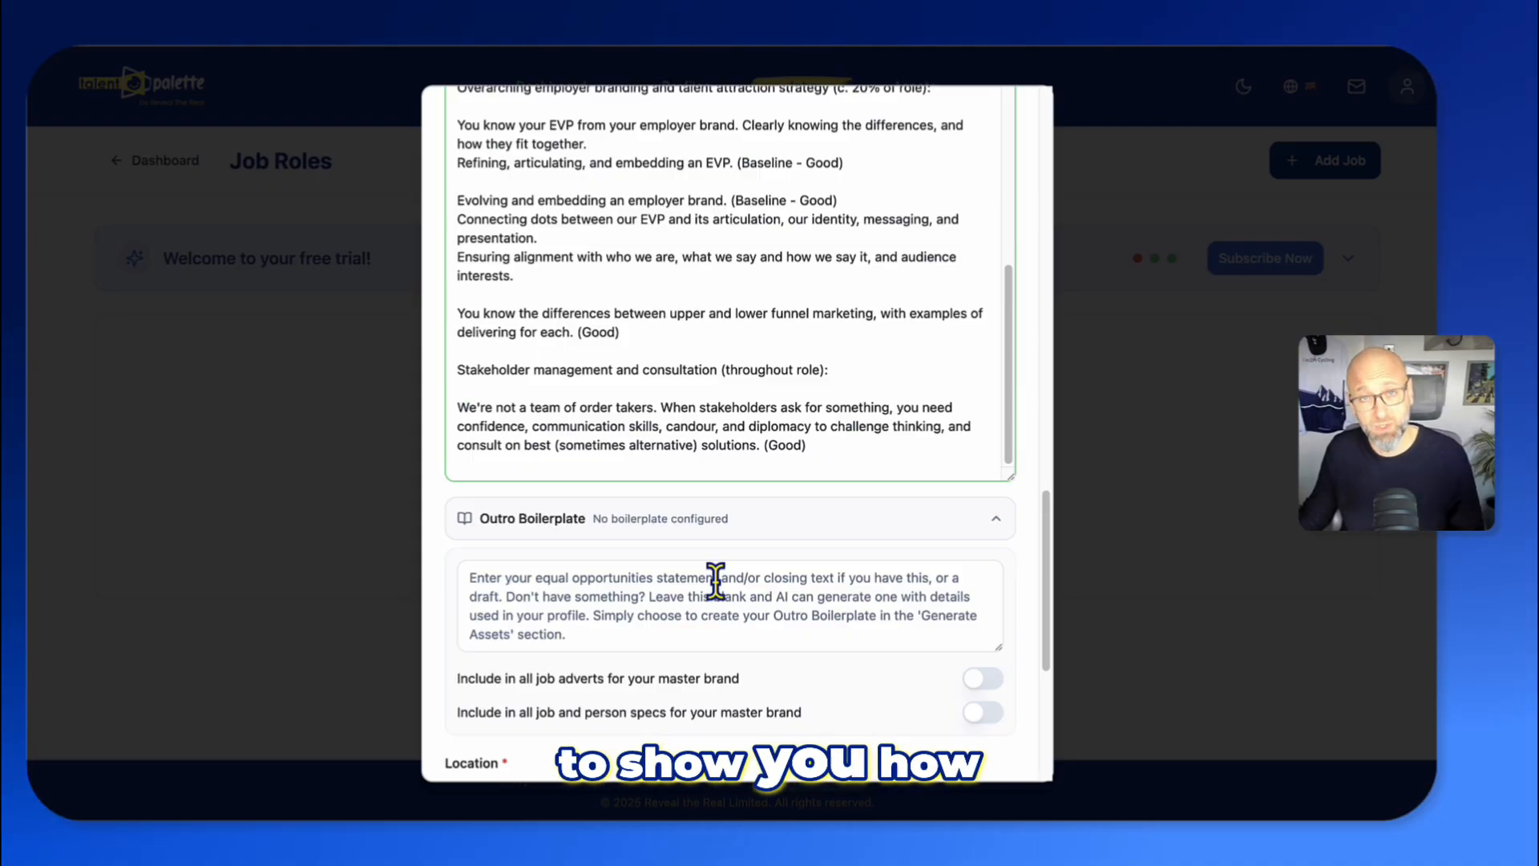
{"action": "scroll", "coordinate": [716, 579], "scroll_direction": "down", "scroll_amount": 2}
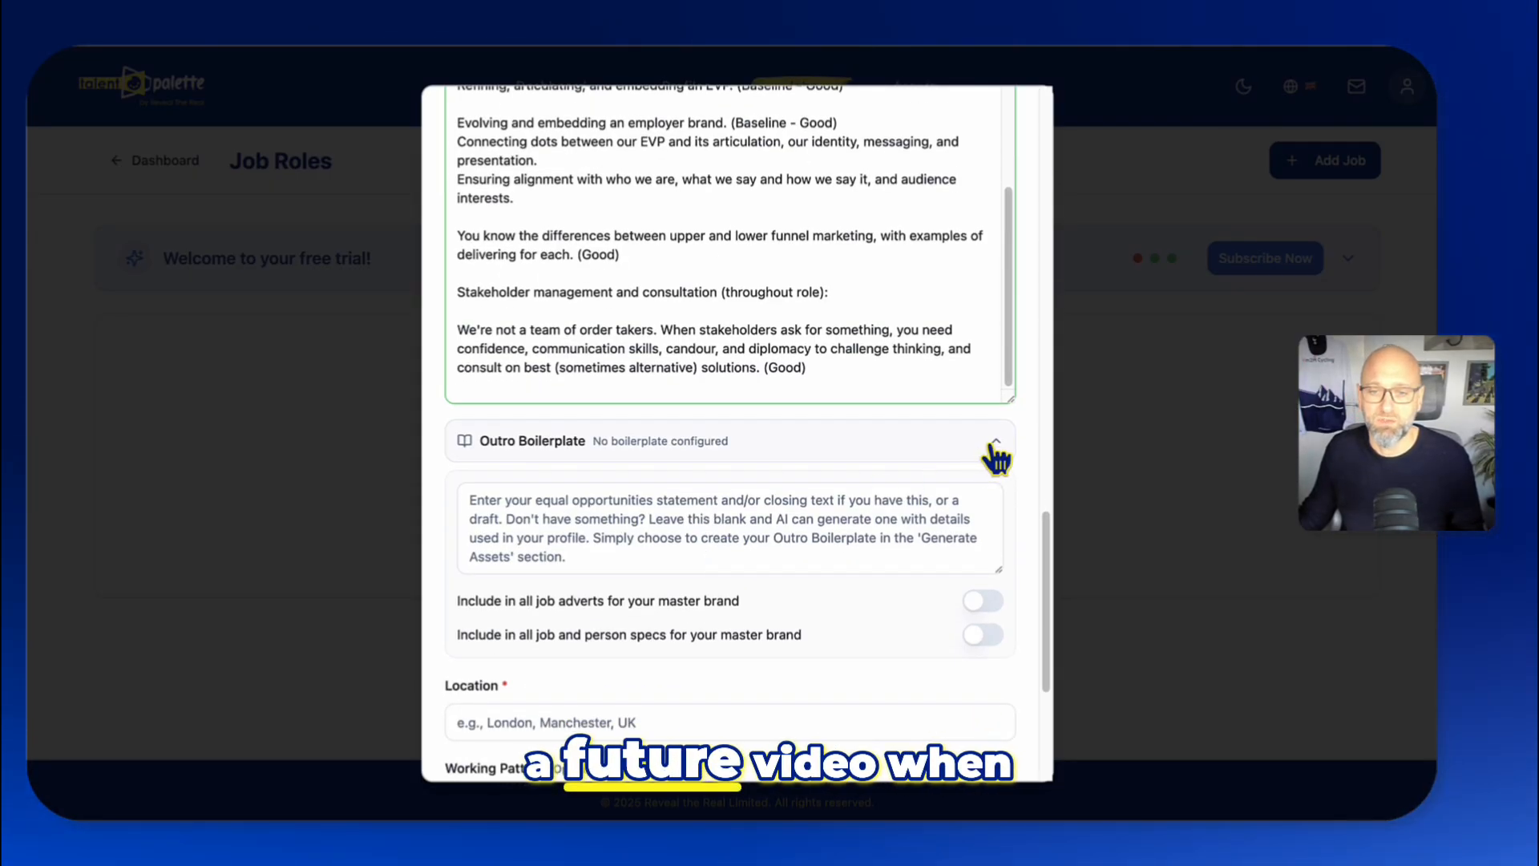
- Collapse the Outro Boilerplate section and enter UK as the job location
{"action": "left_click", "coordinate": [990, 441]}
{"action": "scroll", "coordinate": [721, 522], "scroll_direction": "down", "scroll_amount": 1}
{"action": "left_click", "coordinate": [628, 465]}
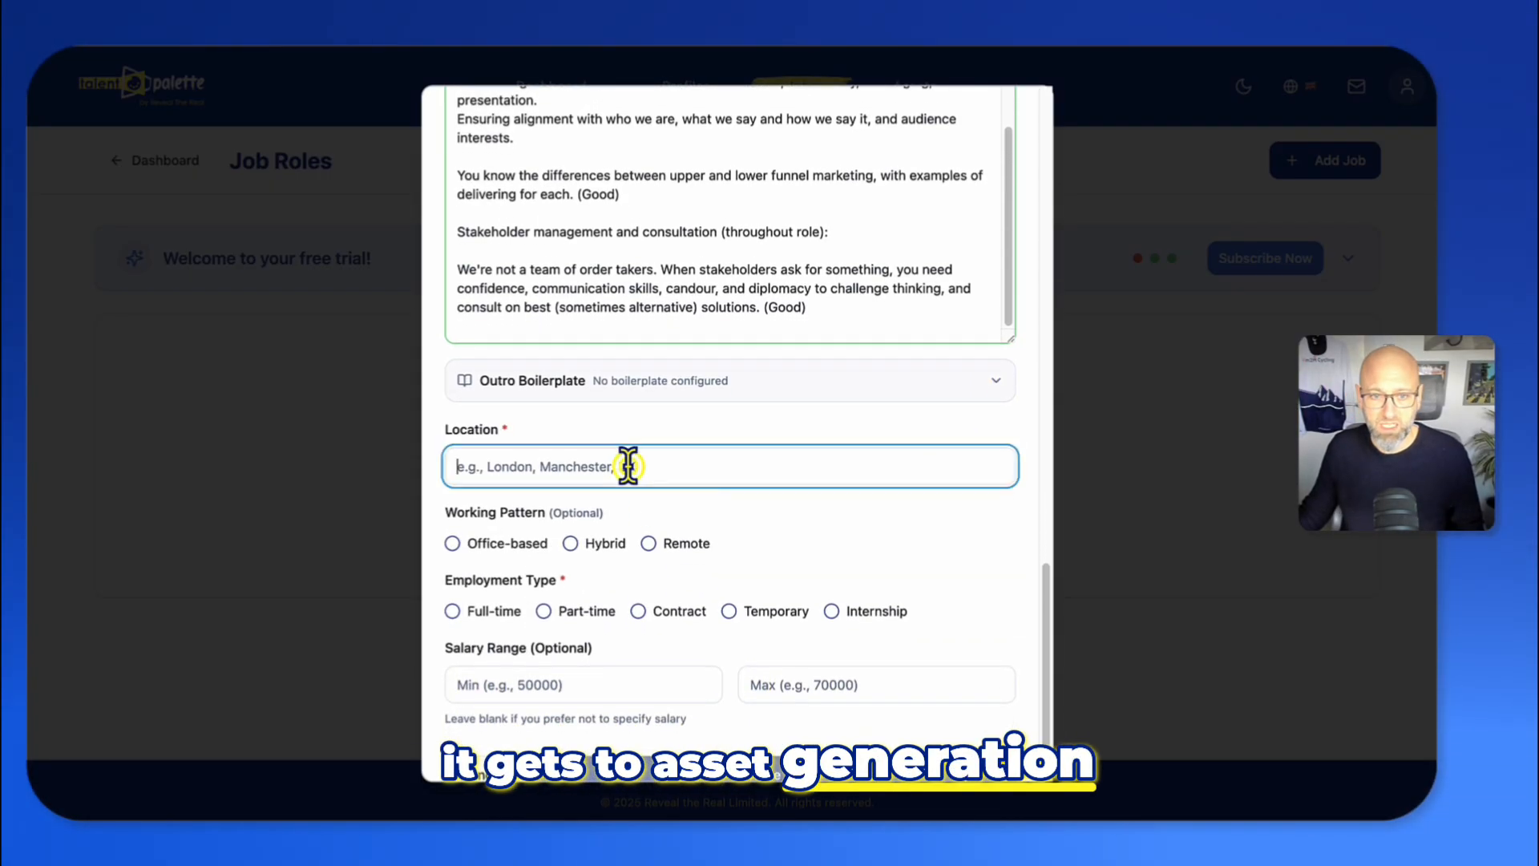
{"action": "left_click", "coordinate": [633, 517]}
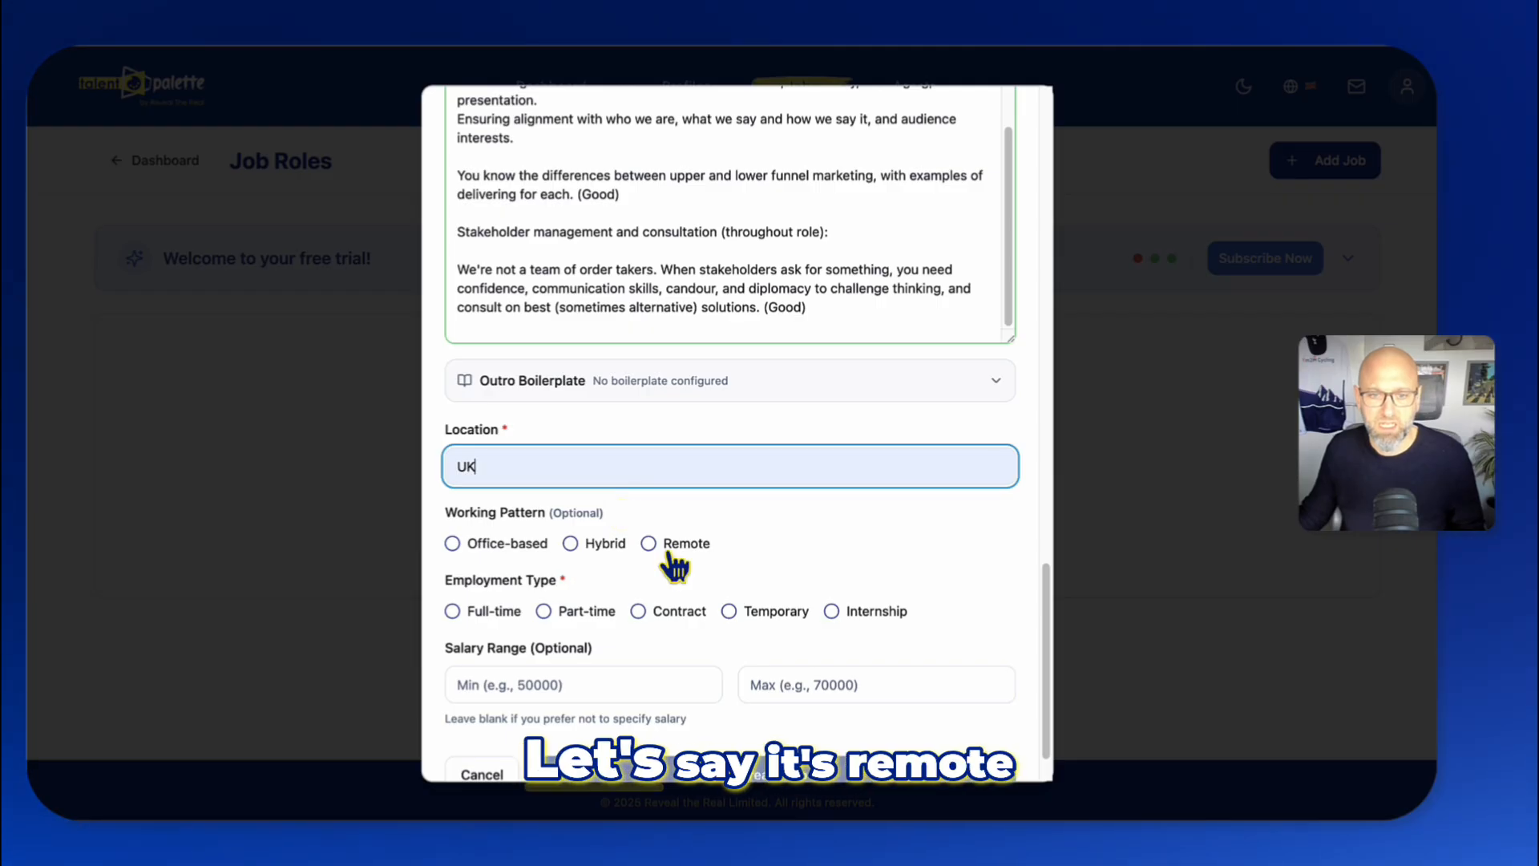
- Select Remote and Hybrid working patterns and set Days in Office to 'Option to use offices if based in Poland or Spain at your discretion'
{"action": "left_click", "coordinate": [649, 544]}
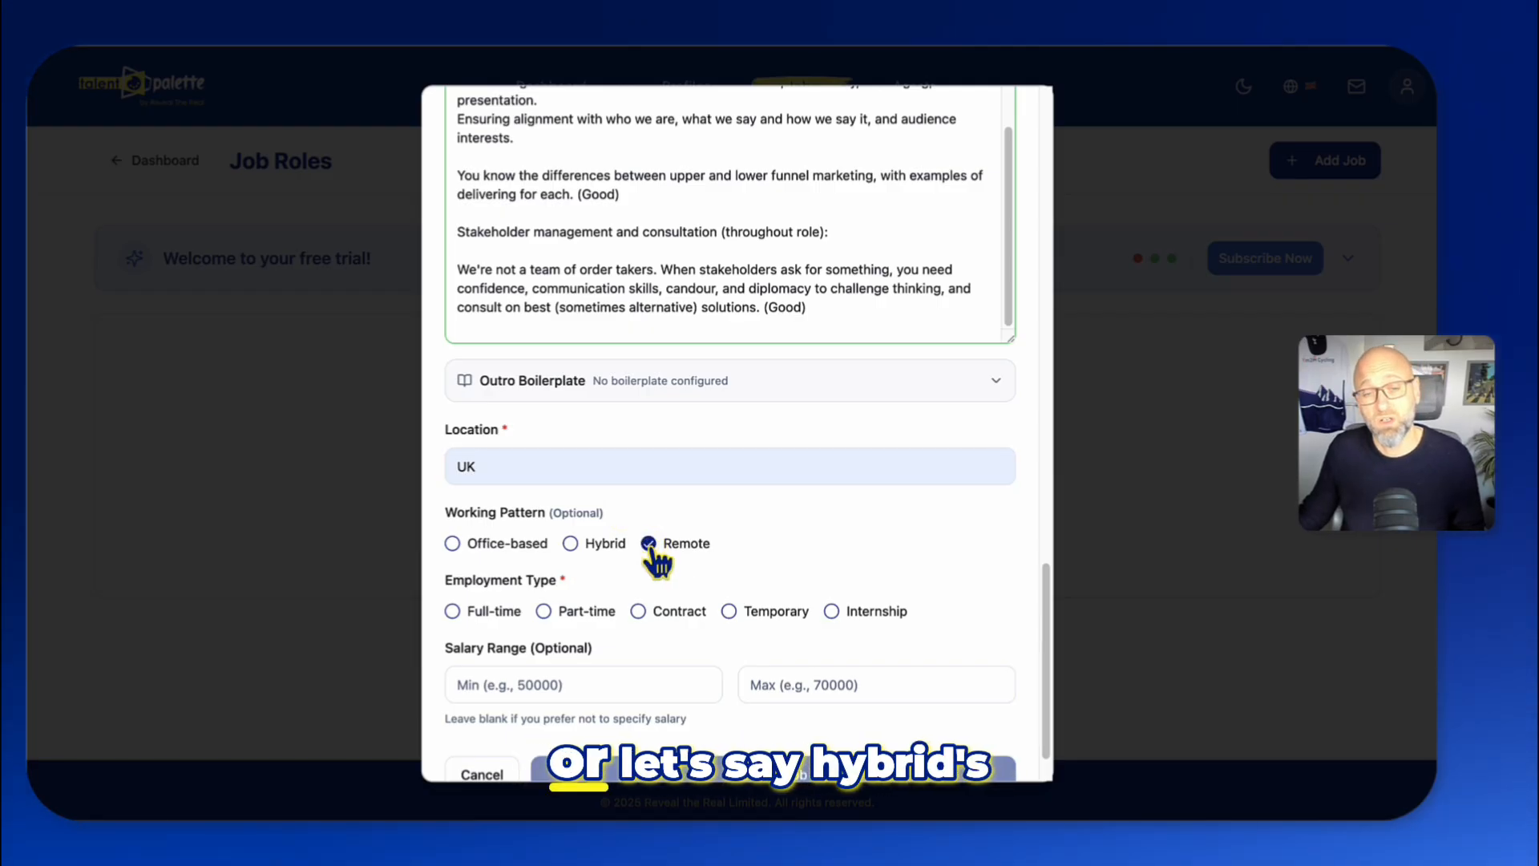
{"action": "left_click", "coordinate": [573, 548]}
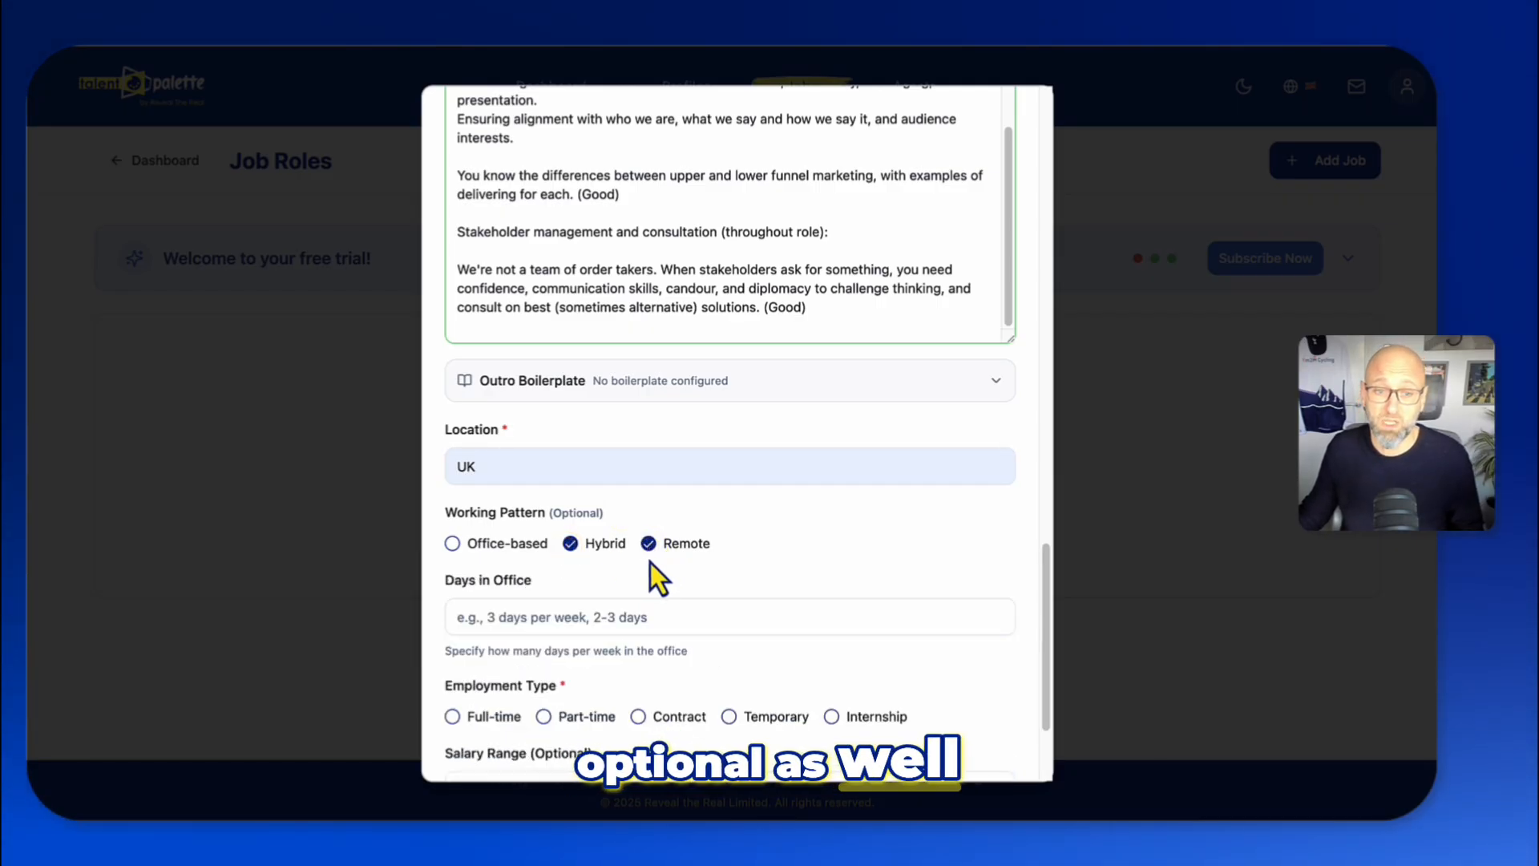
{"action": "scroll", "coordinate": [552, 589], "scroll_direction": "down", "scroll_amount": 1}
{"action": "left_click", "coordinate": [530, 601]}
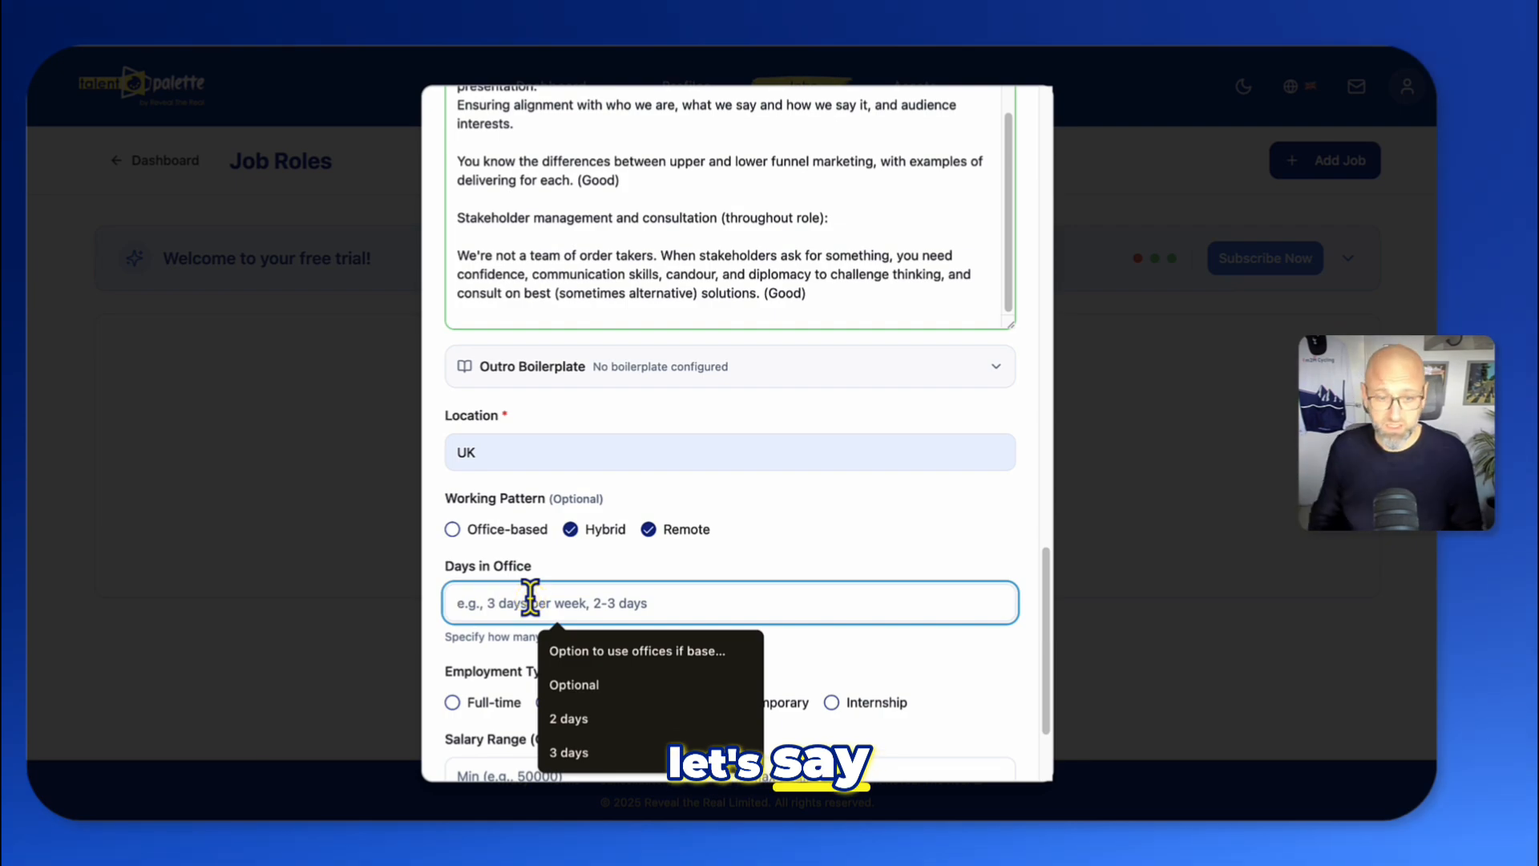
{"action": "left_click", "coordinate": [630, 651]}
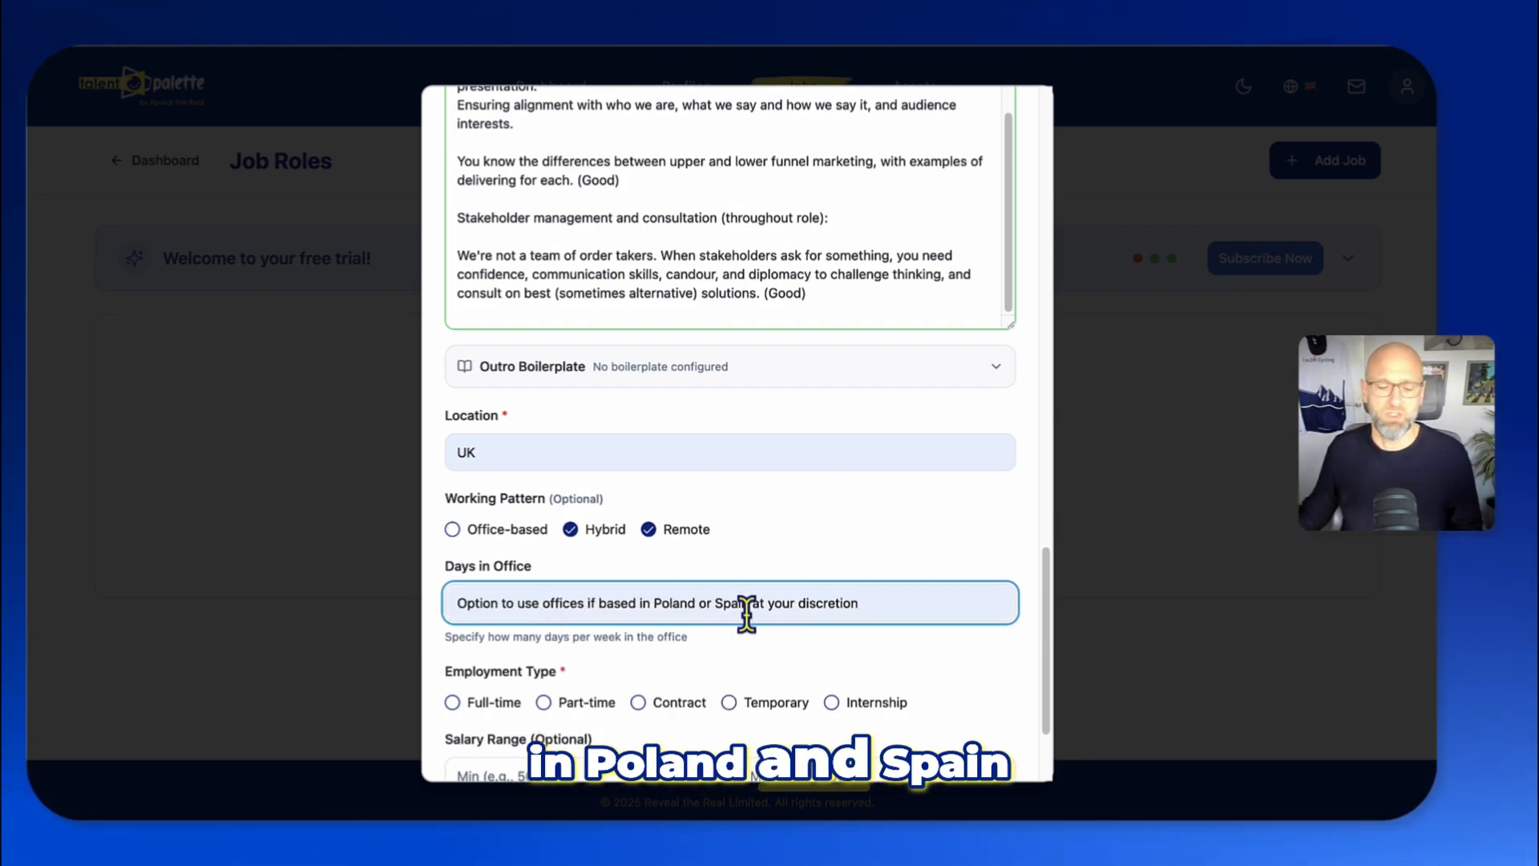
- Choose Full-time and Contract as the employment types
{"action": "scroll", "coordinate": [676, 630], "scroll_direction": "down", "scroll_amount": 3}
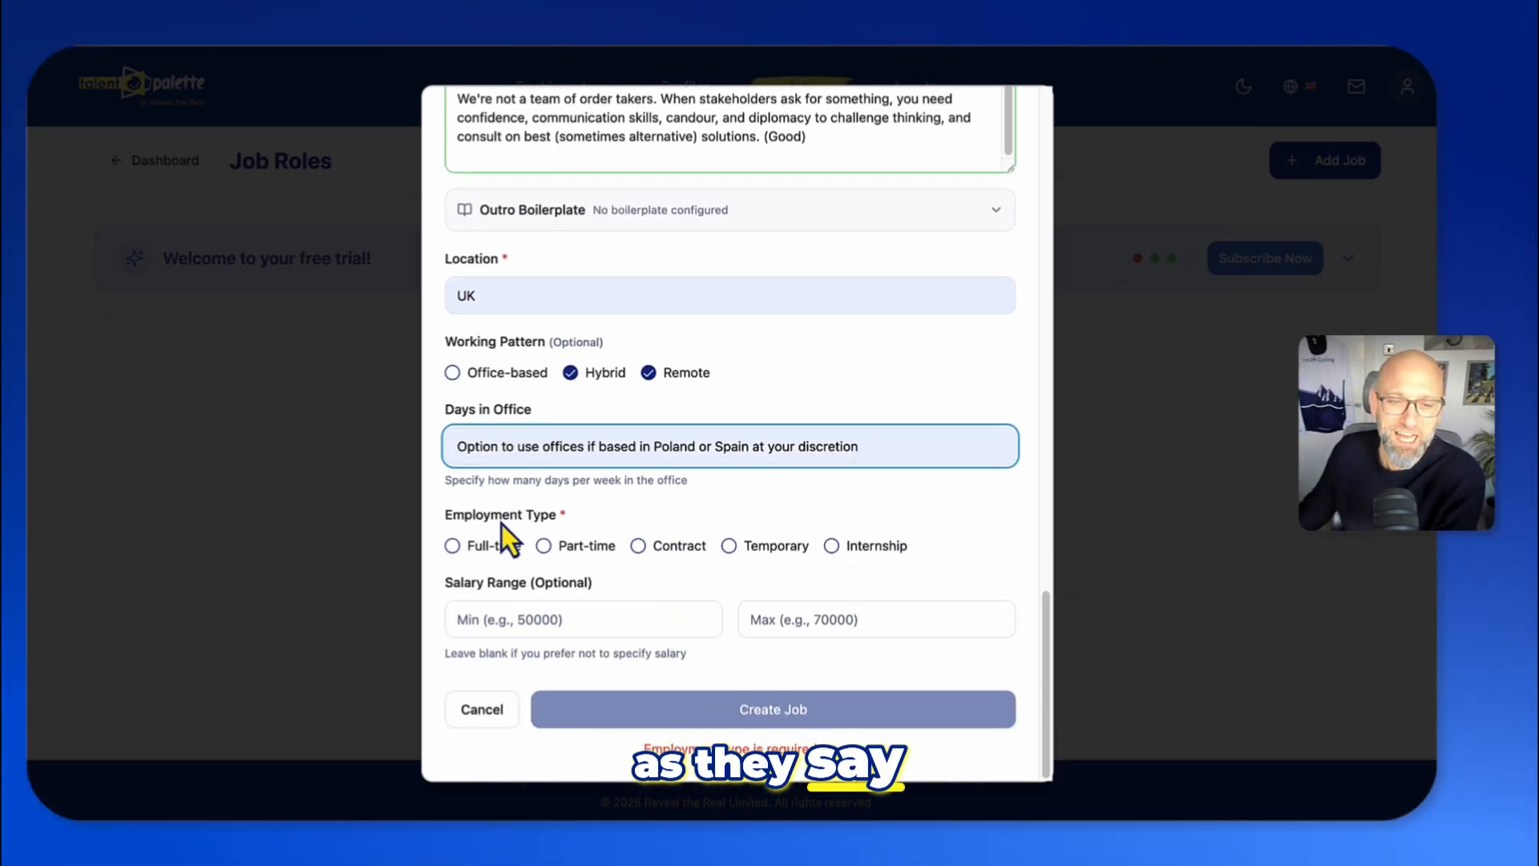
{"action": "left_click", "coordinate": [455, 546]}
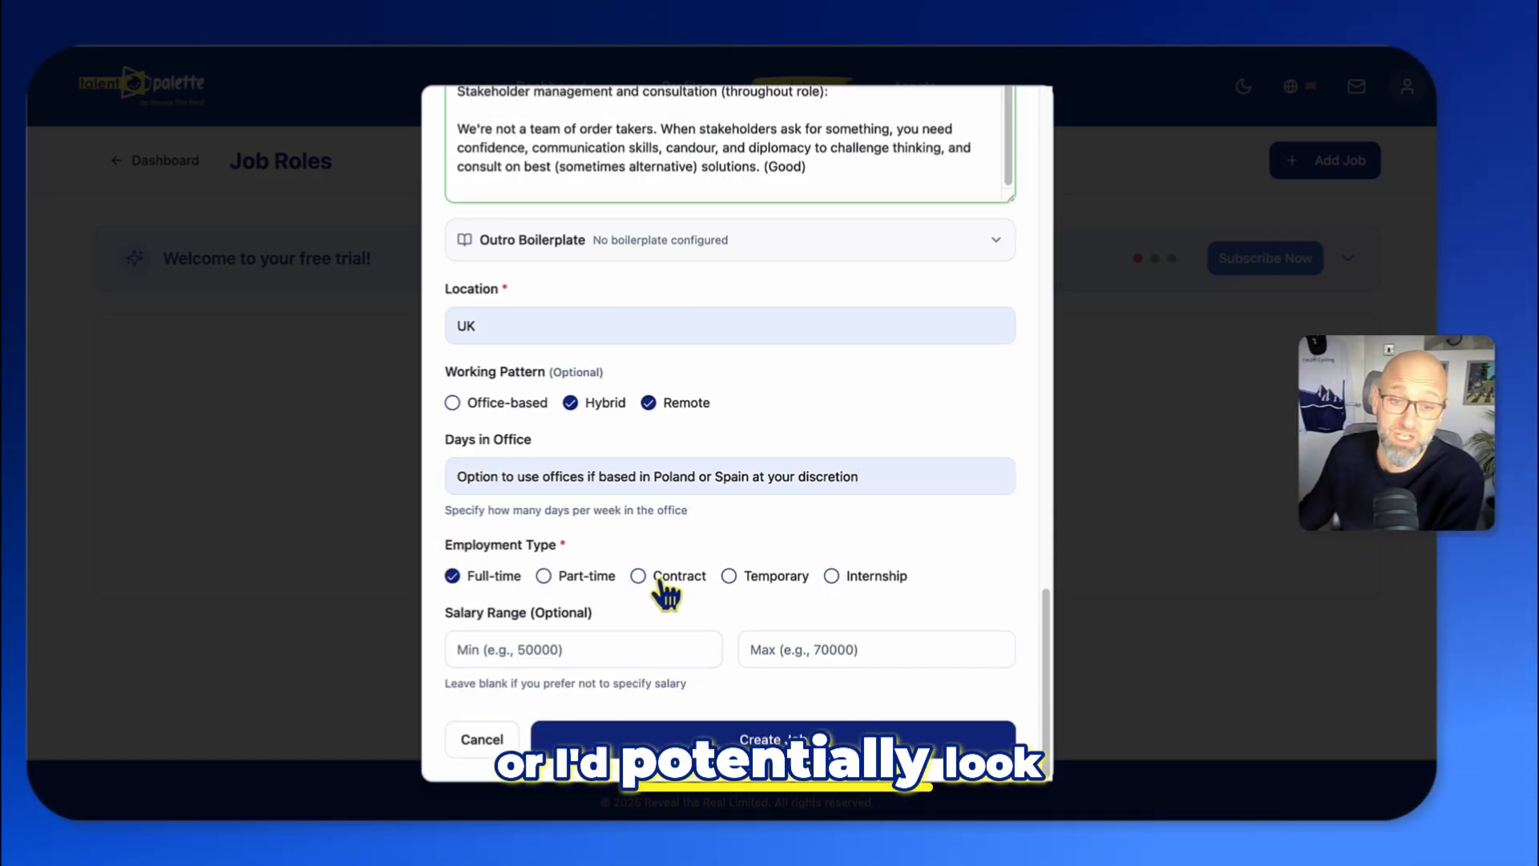
{"action": "left_click", "coordinate": [638, 576]}
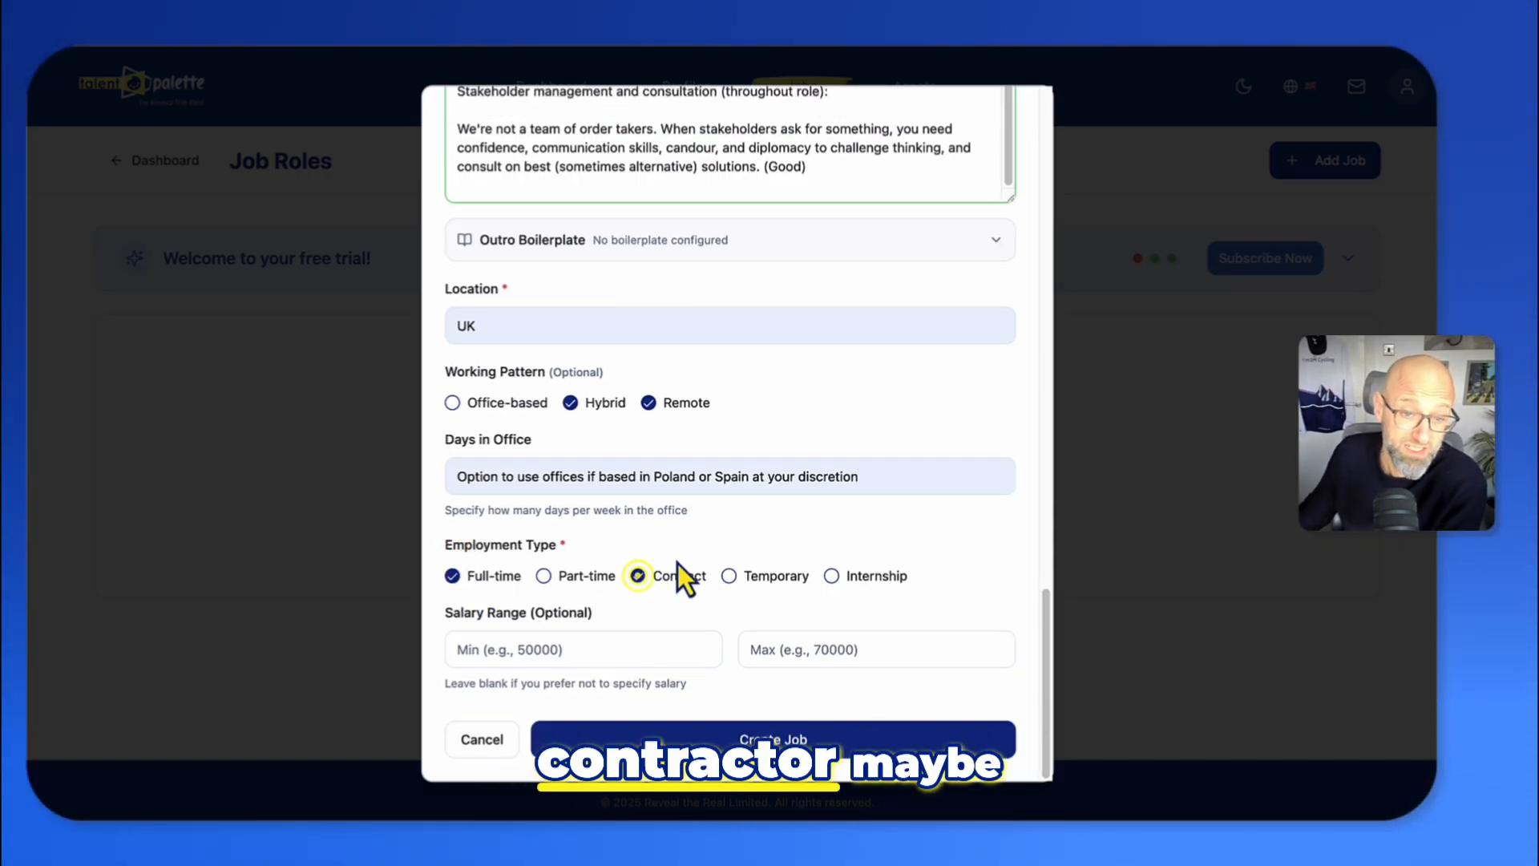
- Set the salary range from 50000 minimum to 60000 maximum
{"action": "left_click", "coordinate": [561, 645]}
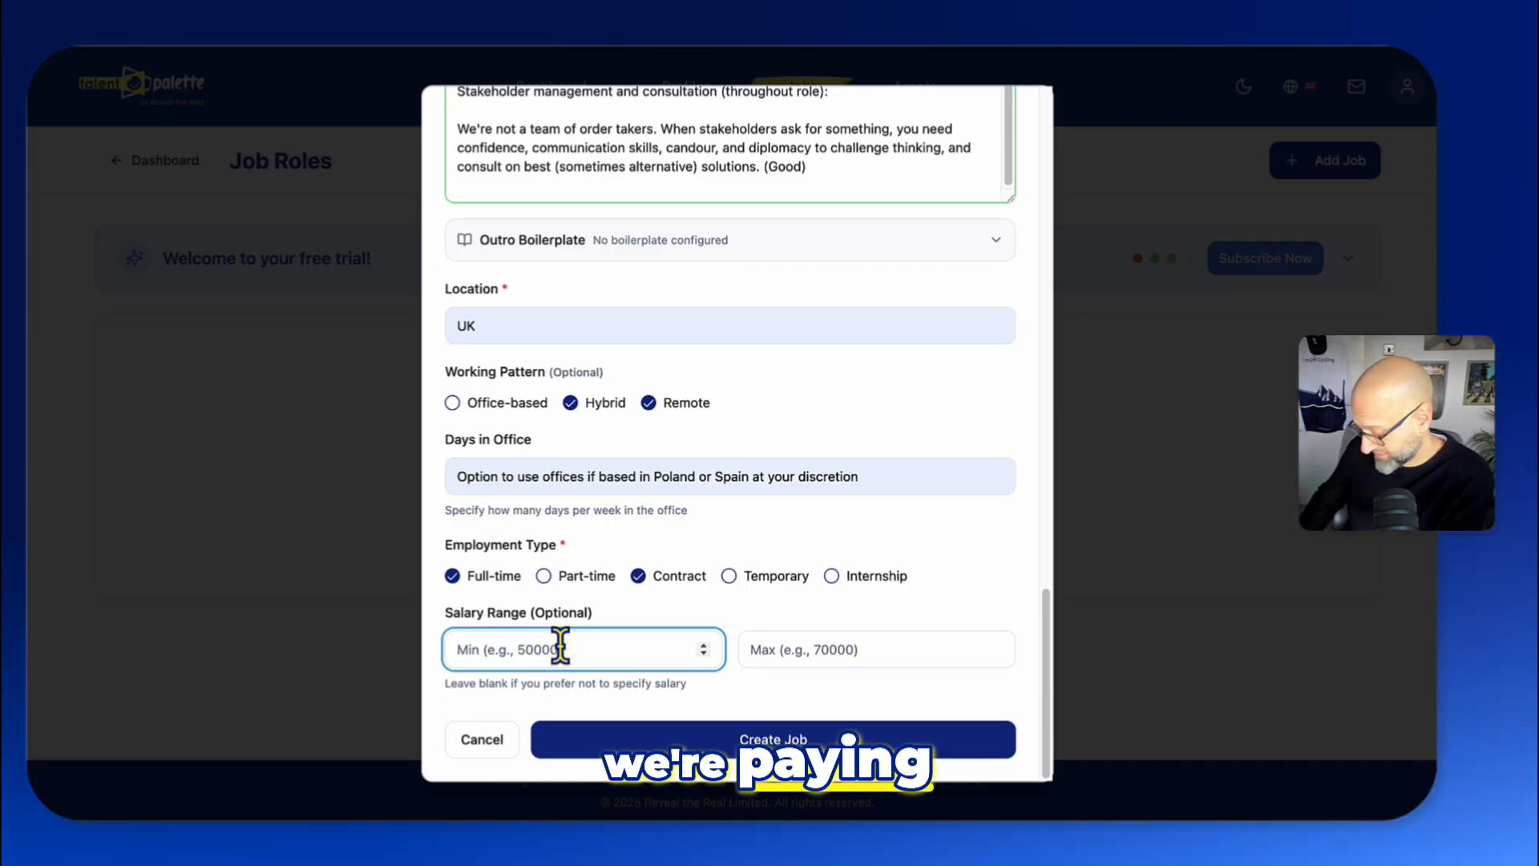
{"action": "type", "text": "50000"}
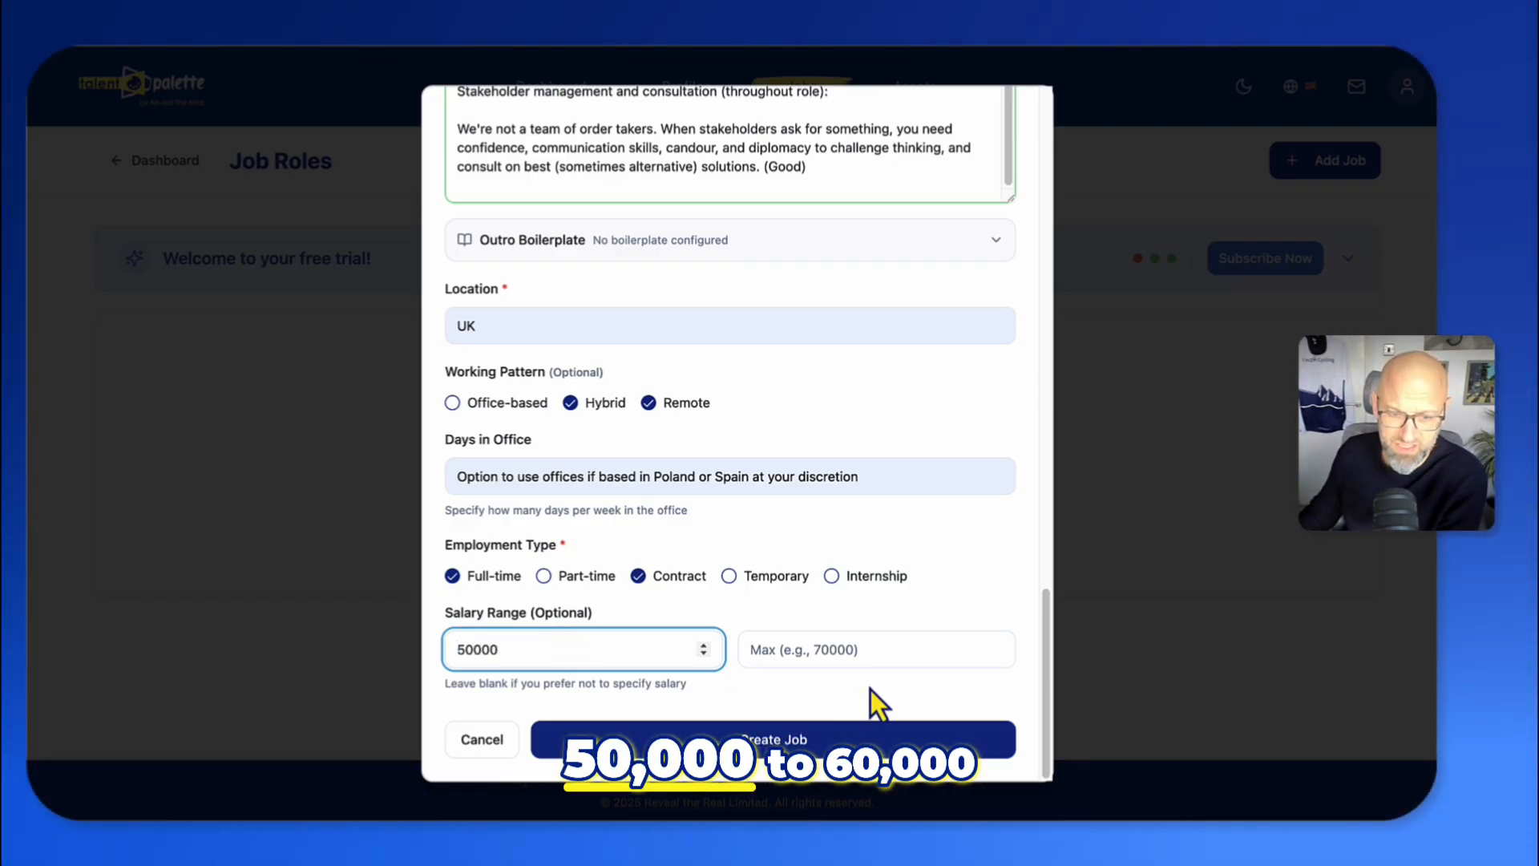
{"action": "left_click", "coordinate": [851, 650]}
{"action": "type", "text": "60000"}
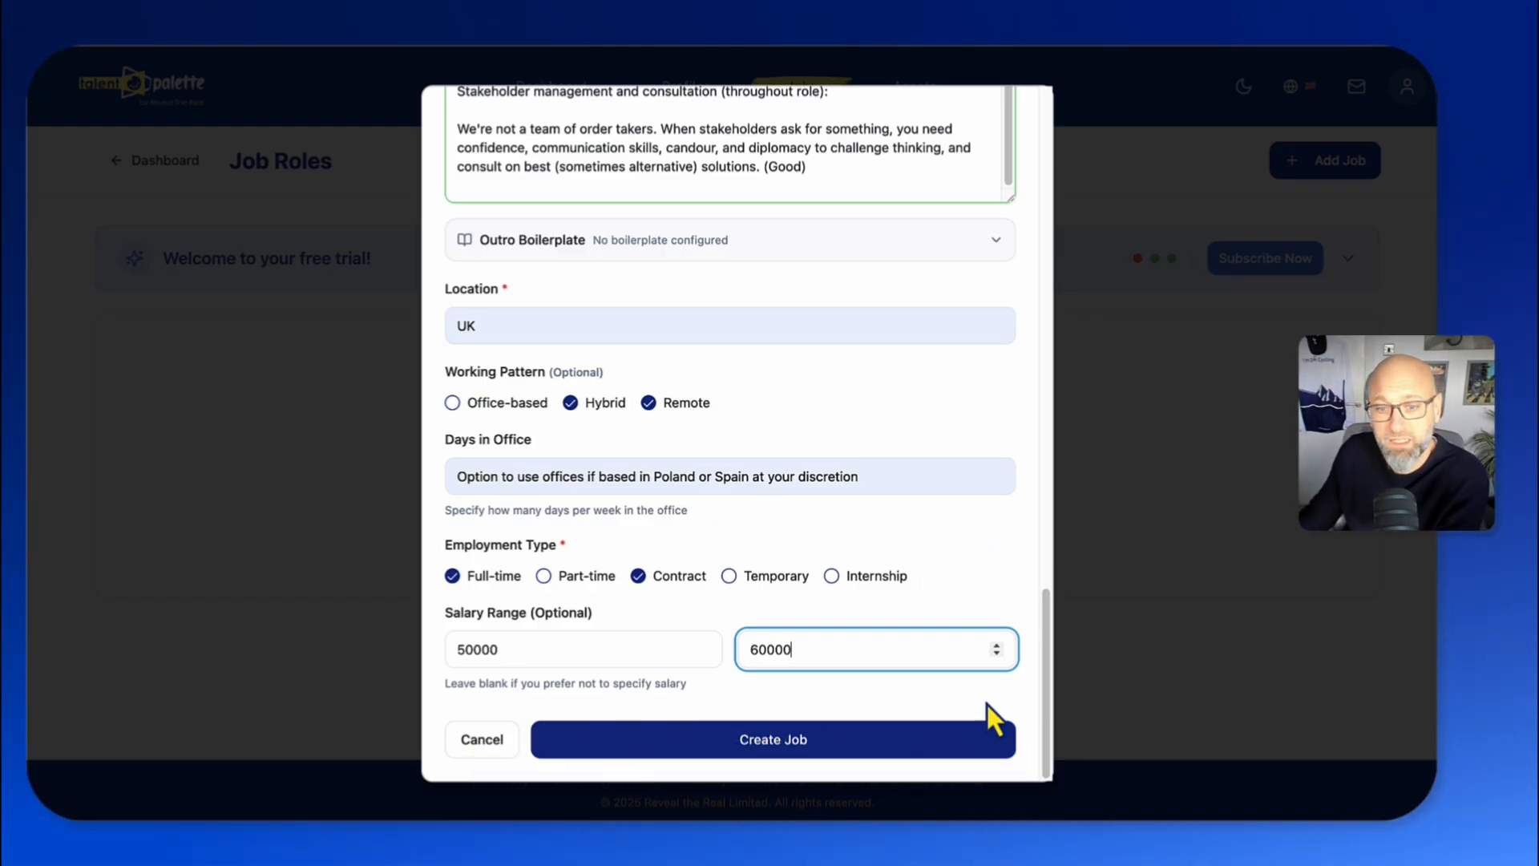
- Create the job and open its details page
{"action": "left_click", "coordinate": [796, 744]}
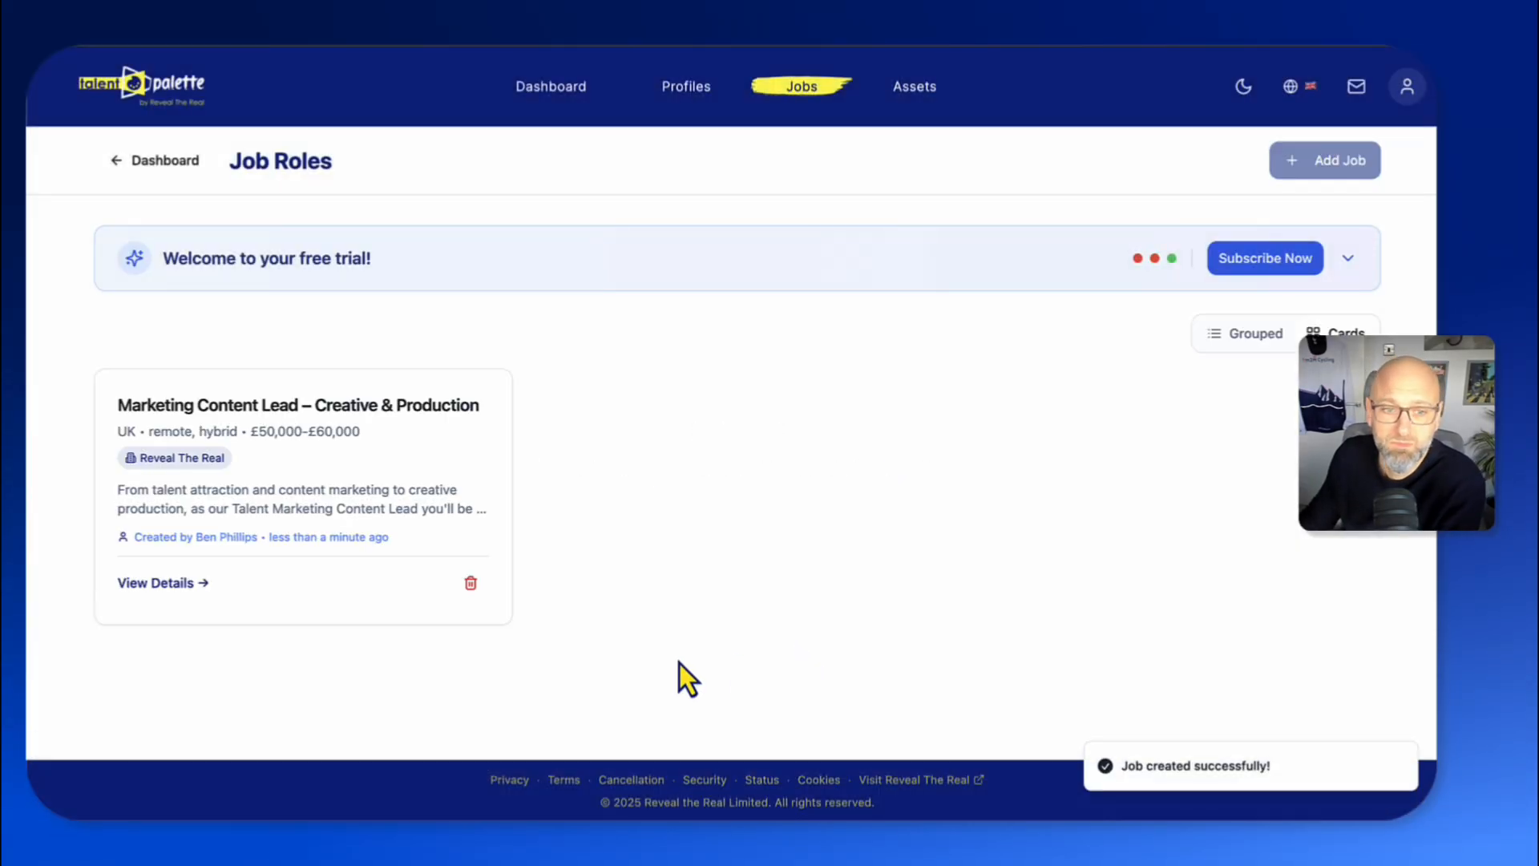
{"action": "left_click", "coordinate": [172, 586]}
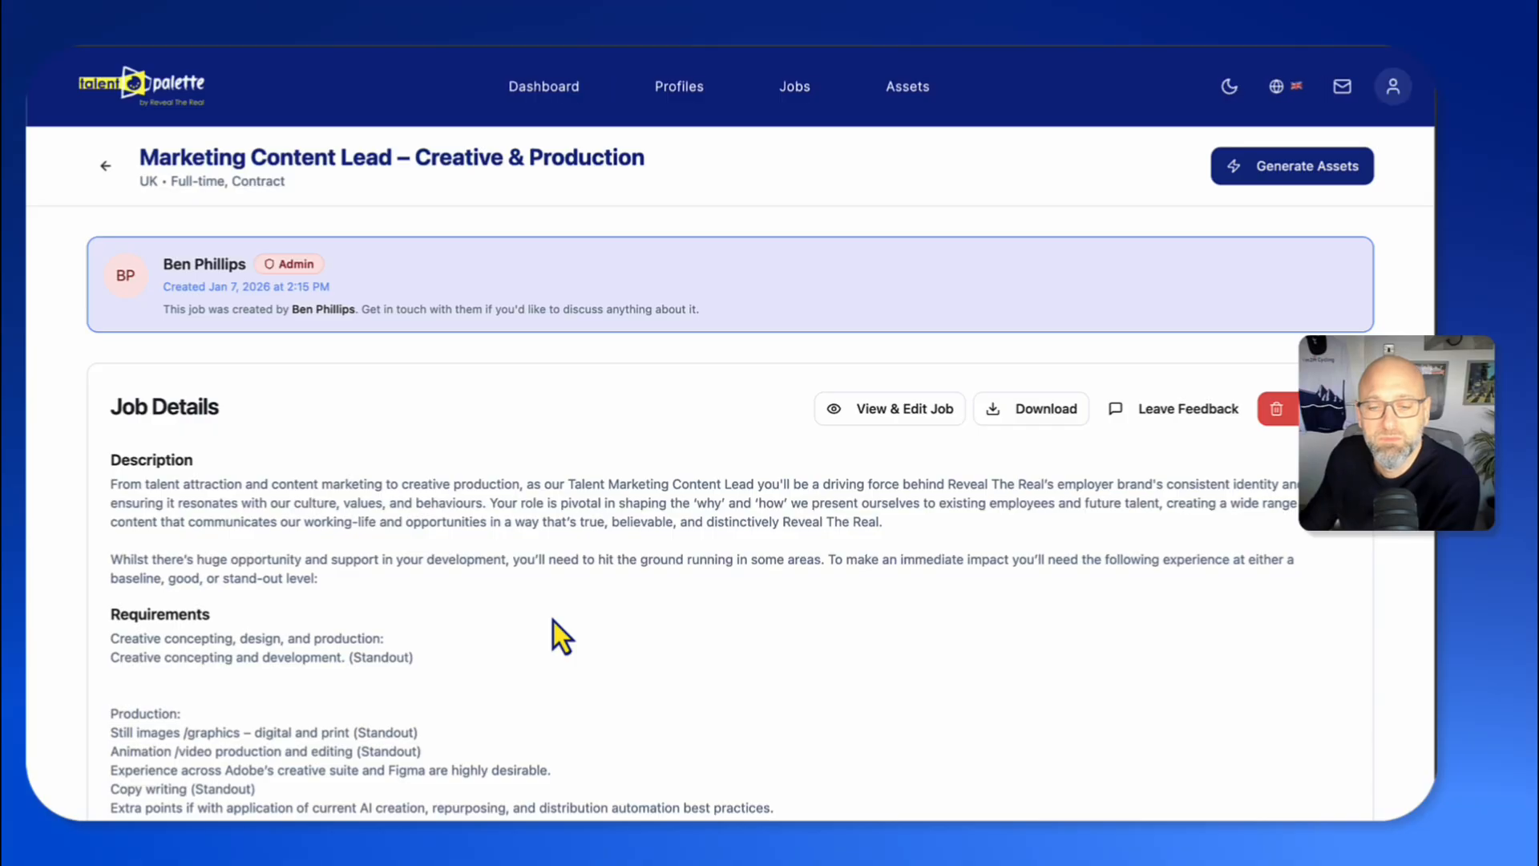
- Review the job's details and open the job in edit mode
{"action": "scroll", "coordinate": [705, 545], "scroll_direction": "down", "scroll_amount": 7}
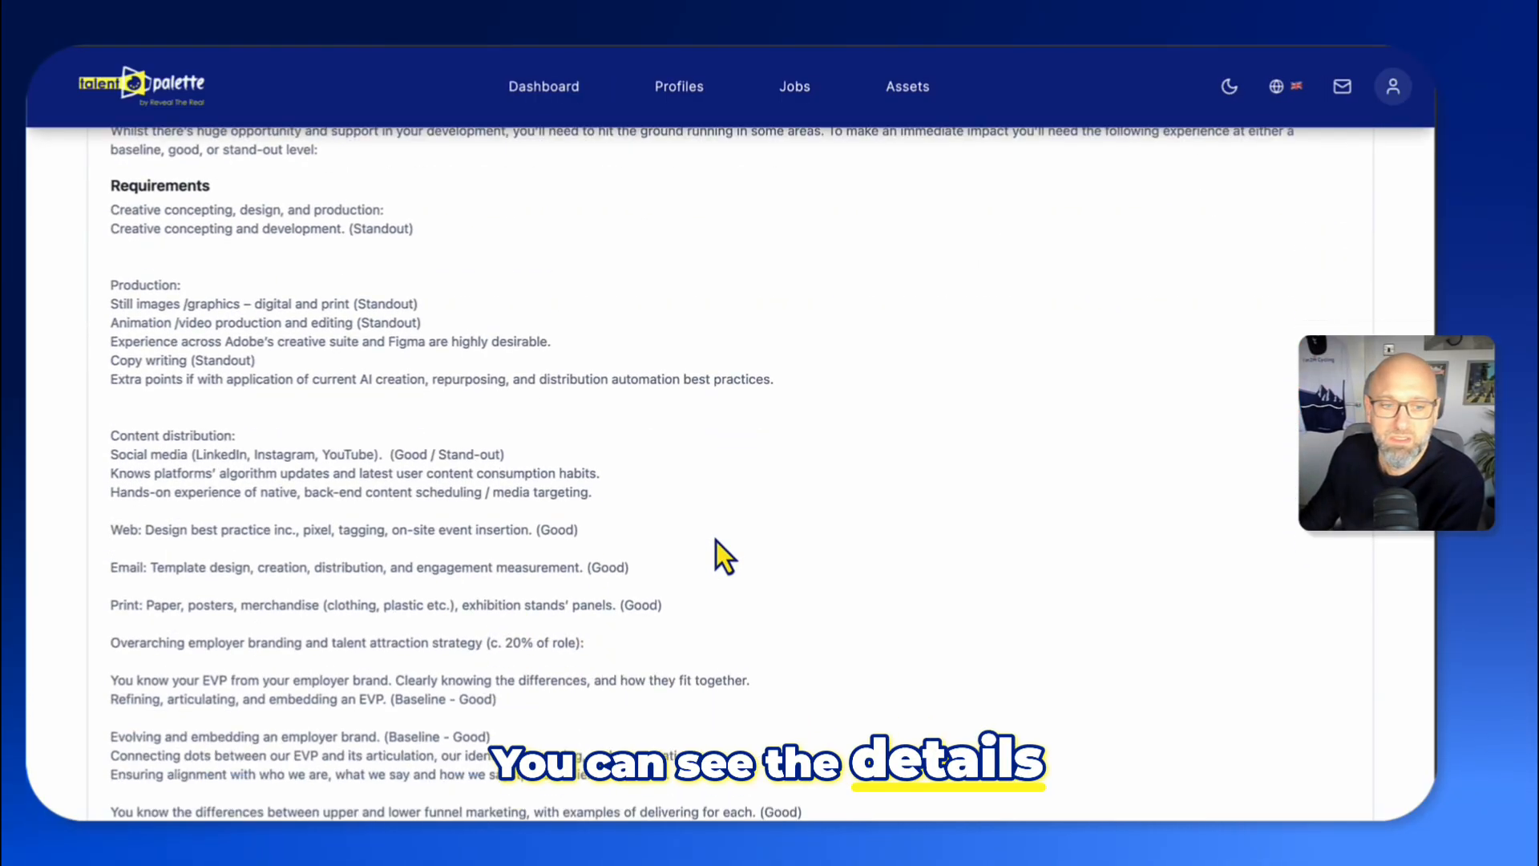
{"action": "scroll", "coordinate": [762, 505], "scroll_direction": "up", "scroll_amount": 7}
{"action": "left_click", "coordinate": [880, 411]}
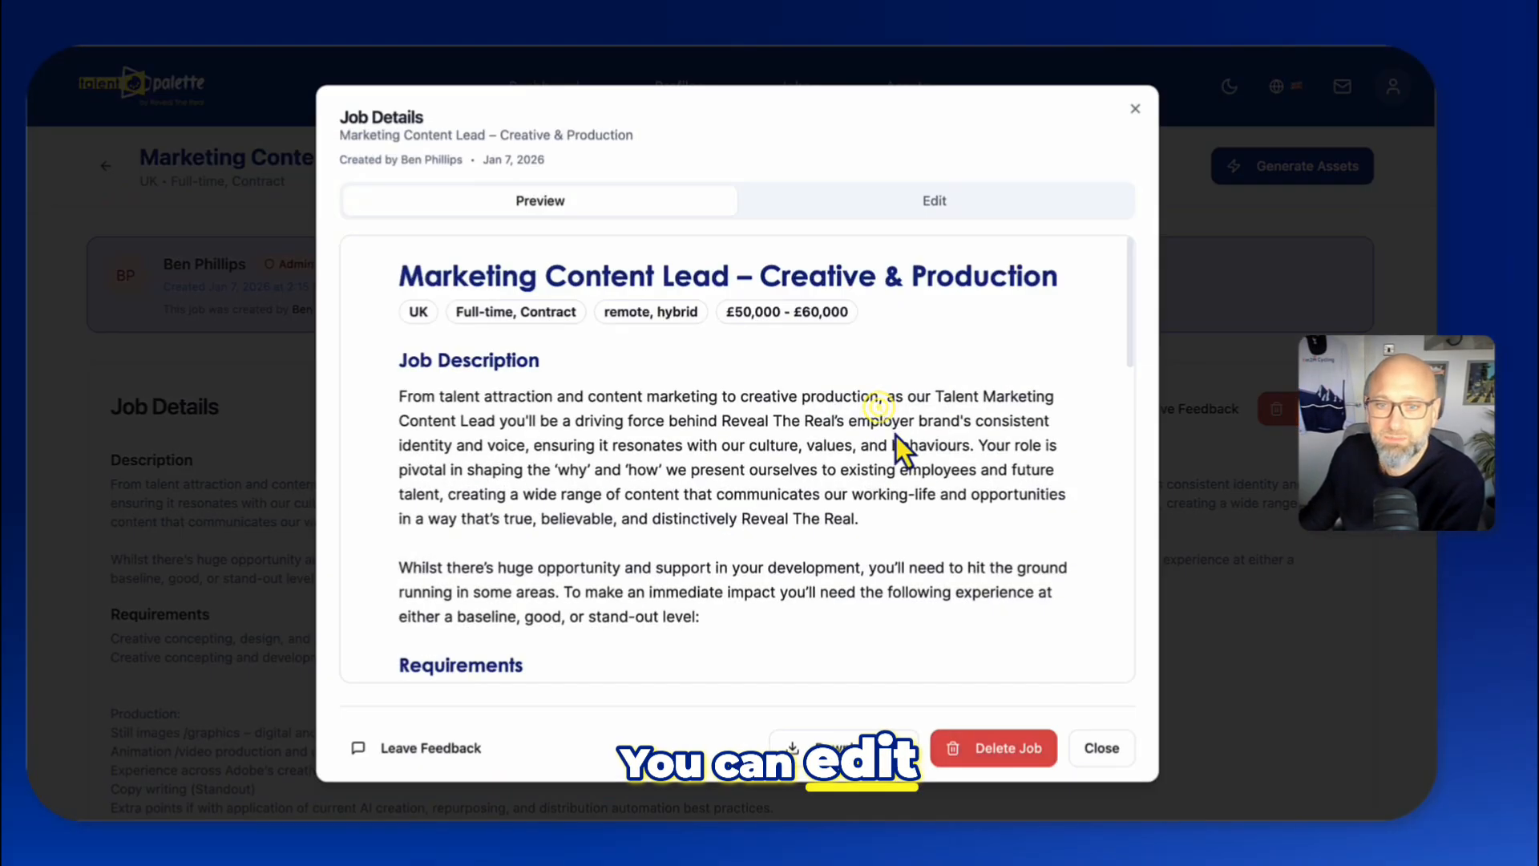
{"action": "left_click", "coordinate": [922, 200]}
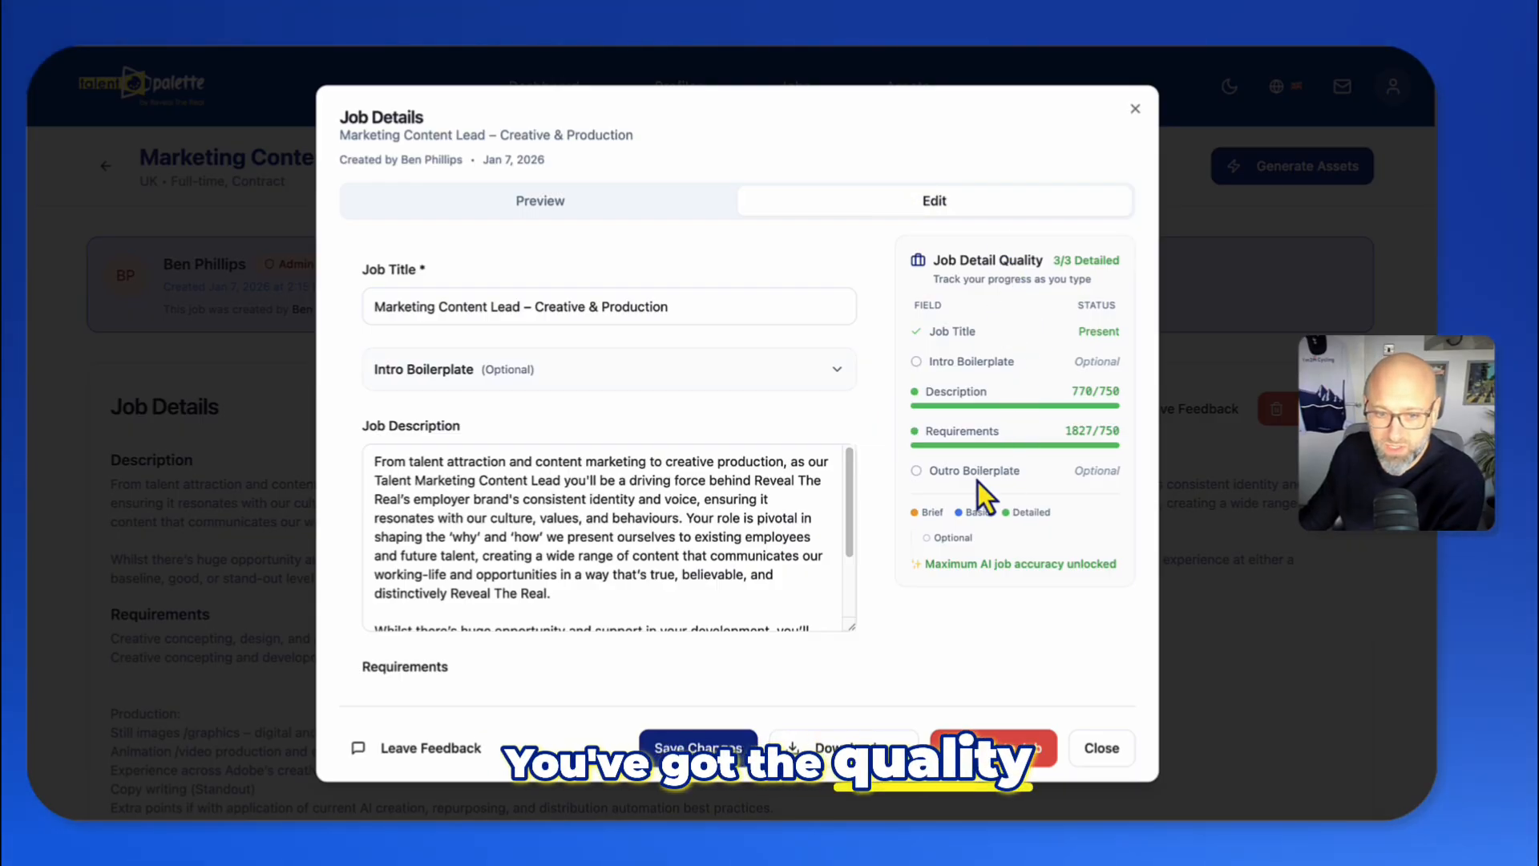
- Browse the edit form, including the Intro Boilerplate section and the additional details
{"action": "left_click", "coordinate": [541, 374]}
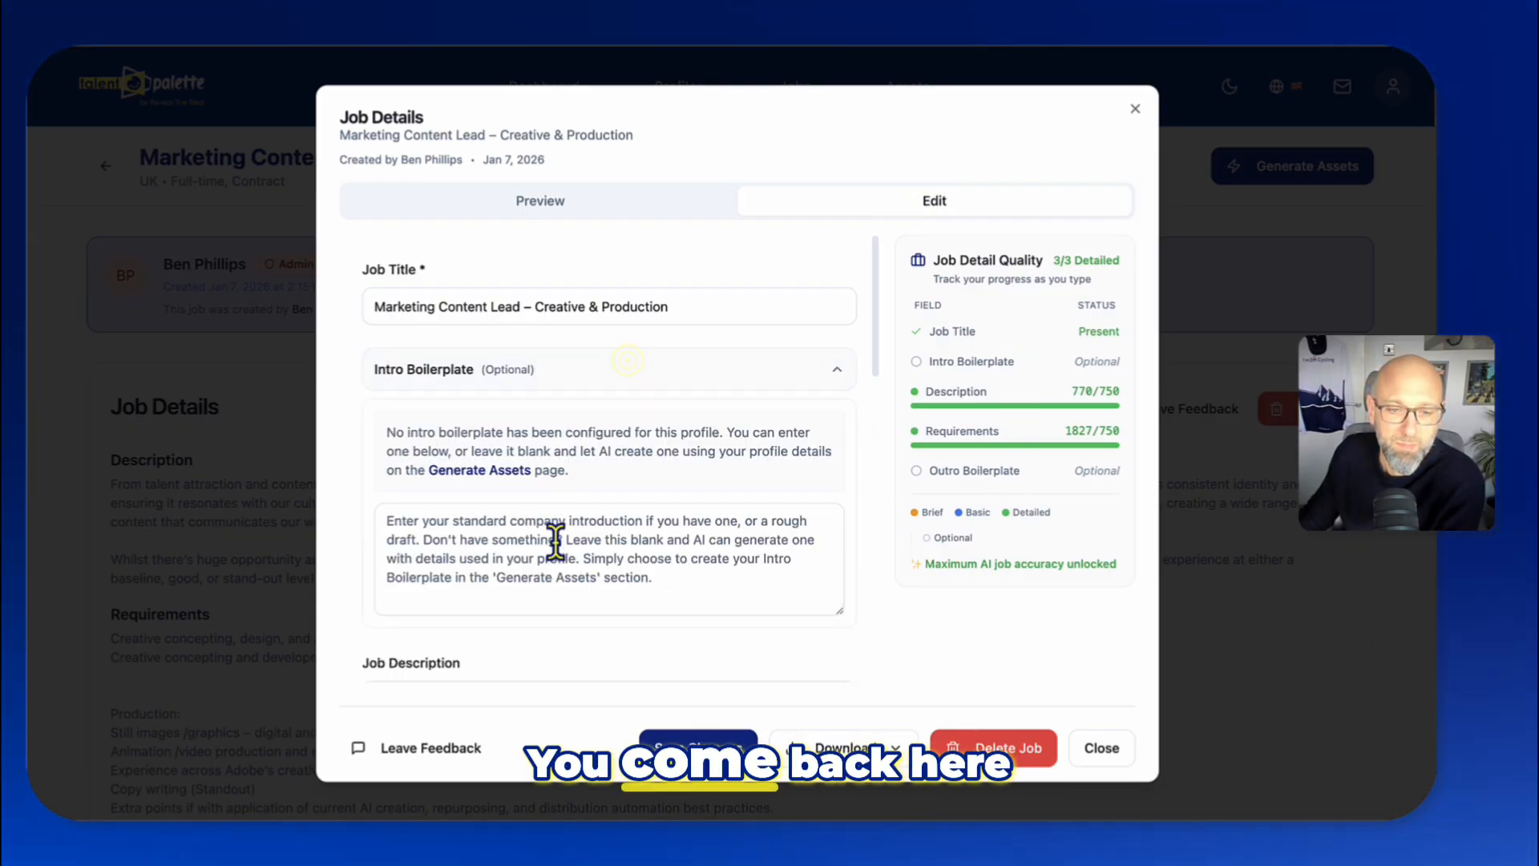
{"action": "left_click", "coordinate": [637, 369]}
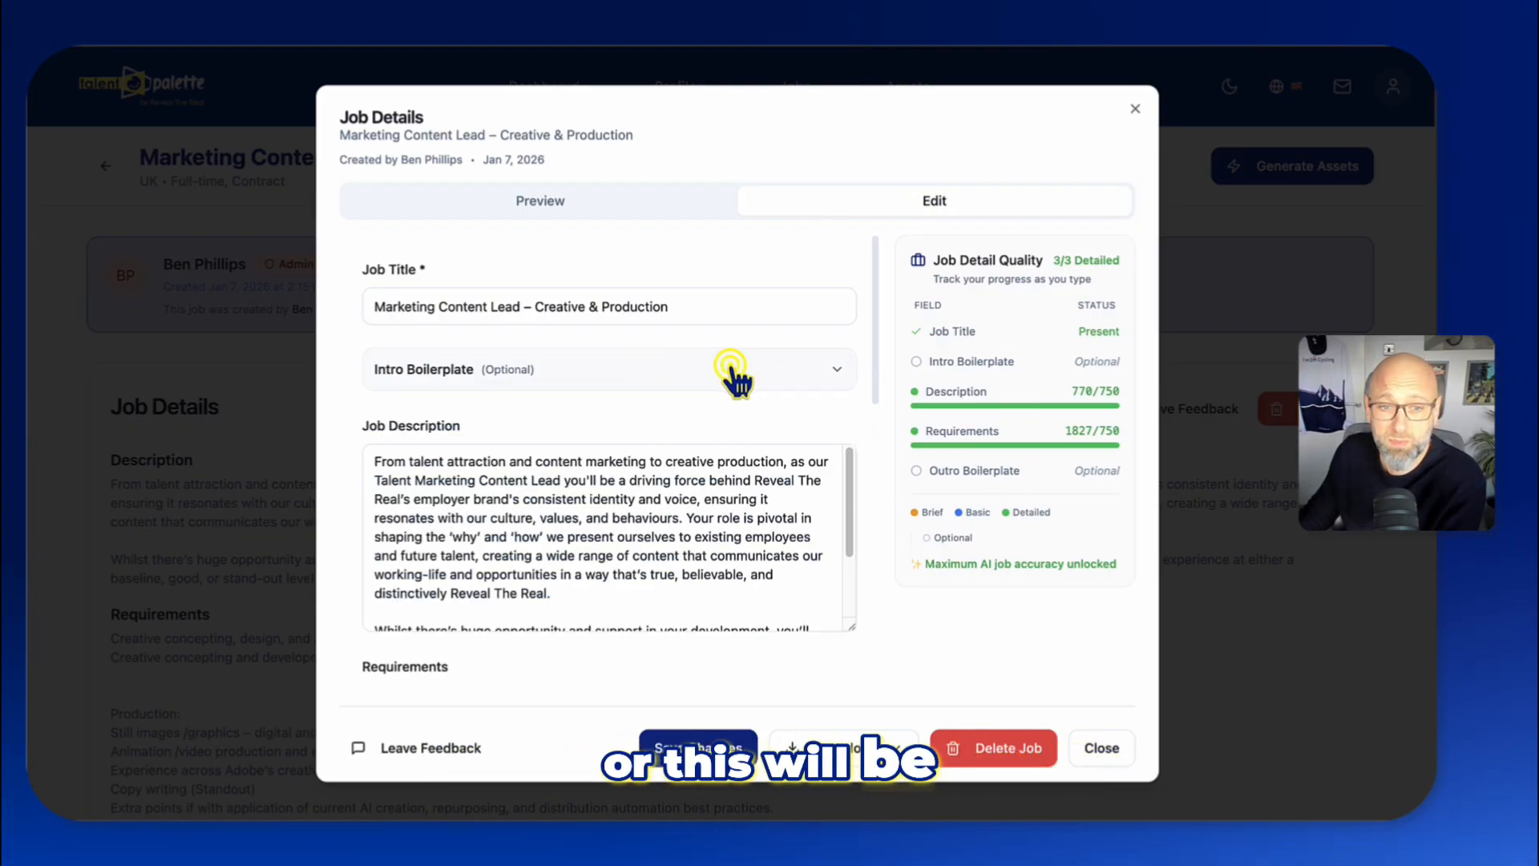
{"action": "left_click", "coordinate": [729, 365]}
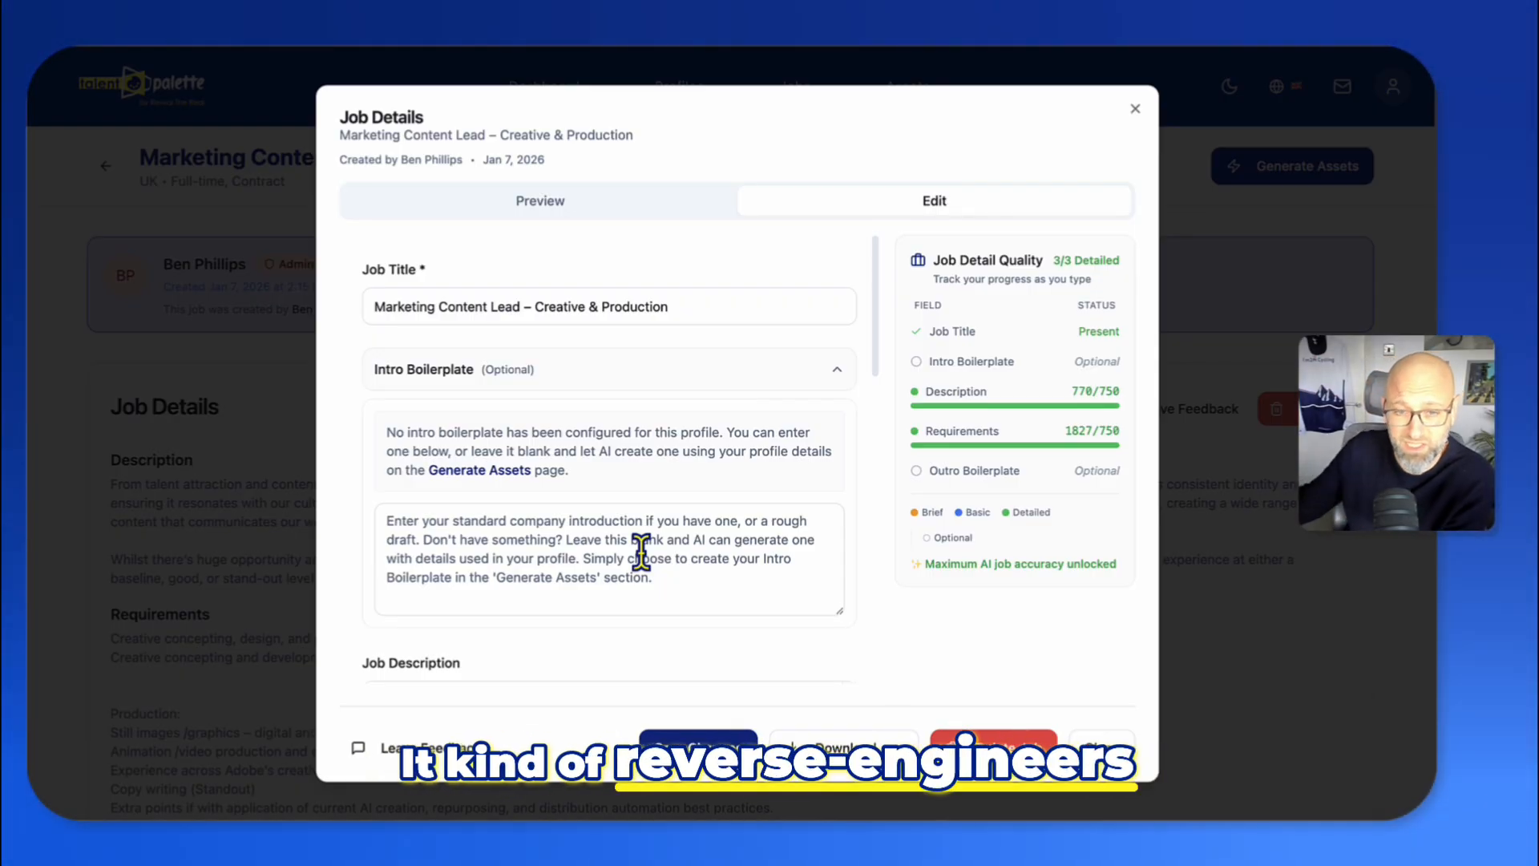
{"action": "left_click", "coordinate": [830, 372]}
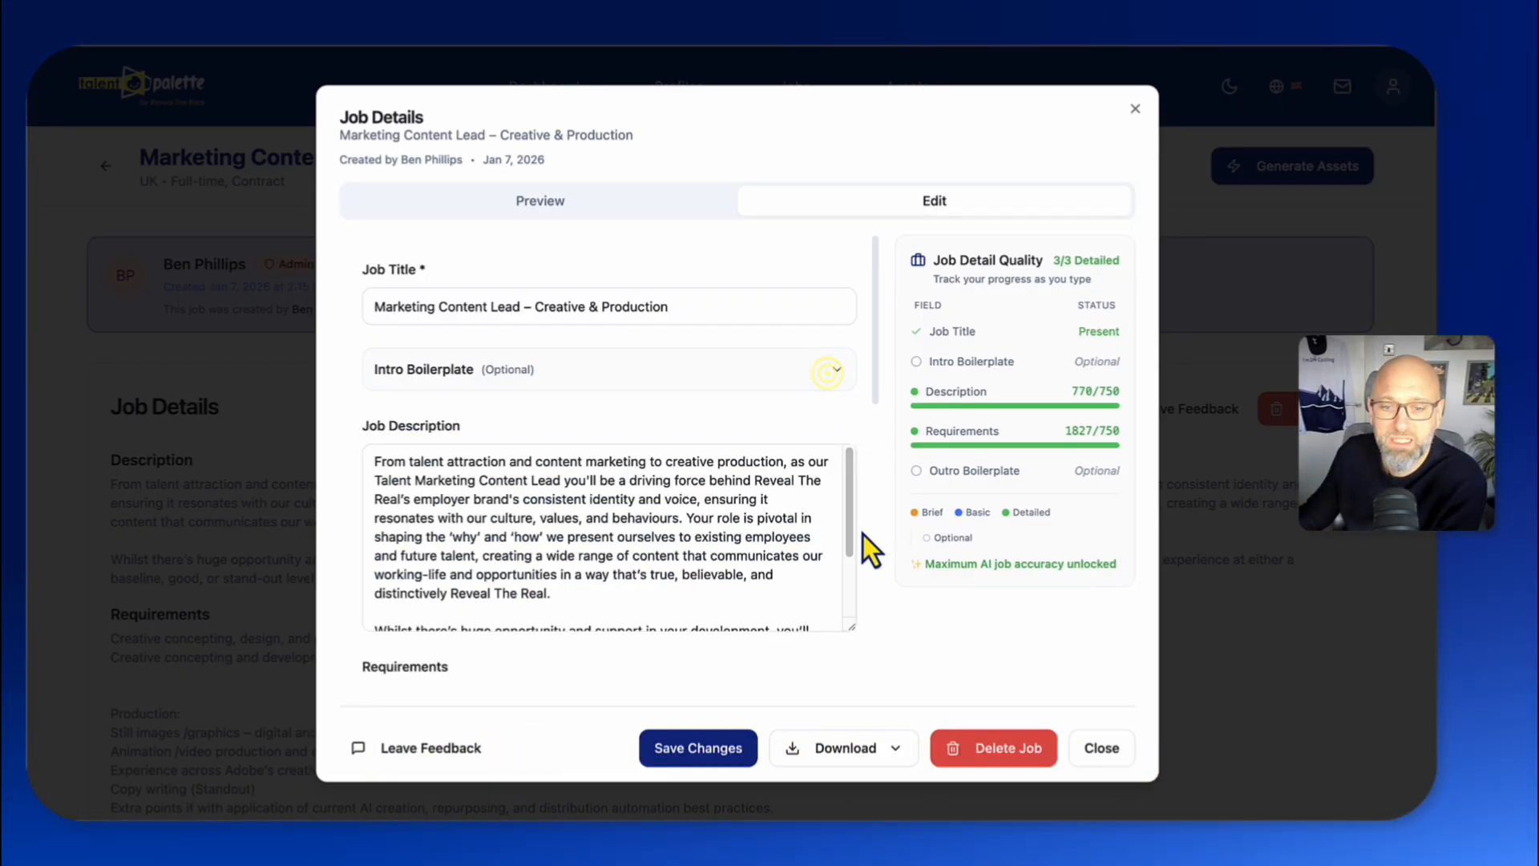
{"action": "scroll", "coordinate": [866, 550], "scroll_direction": "down", "scroll_amount": 4}
{"action": "scroll", "coordinate": [790, 619], "scroll_direction": "down", "scroll_amount": 2}
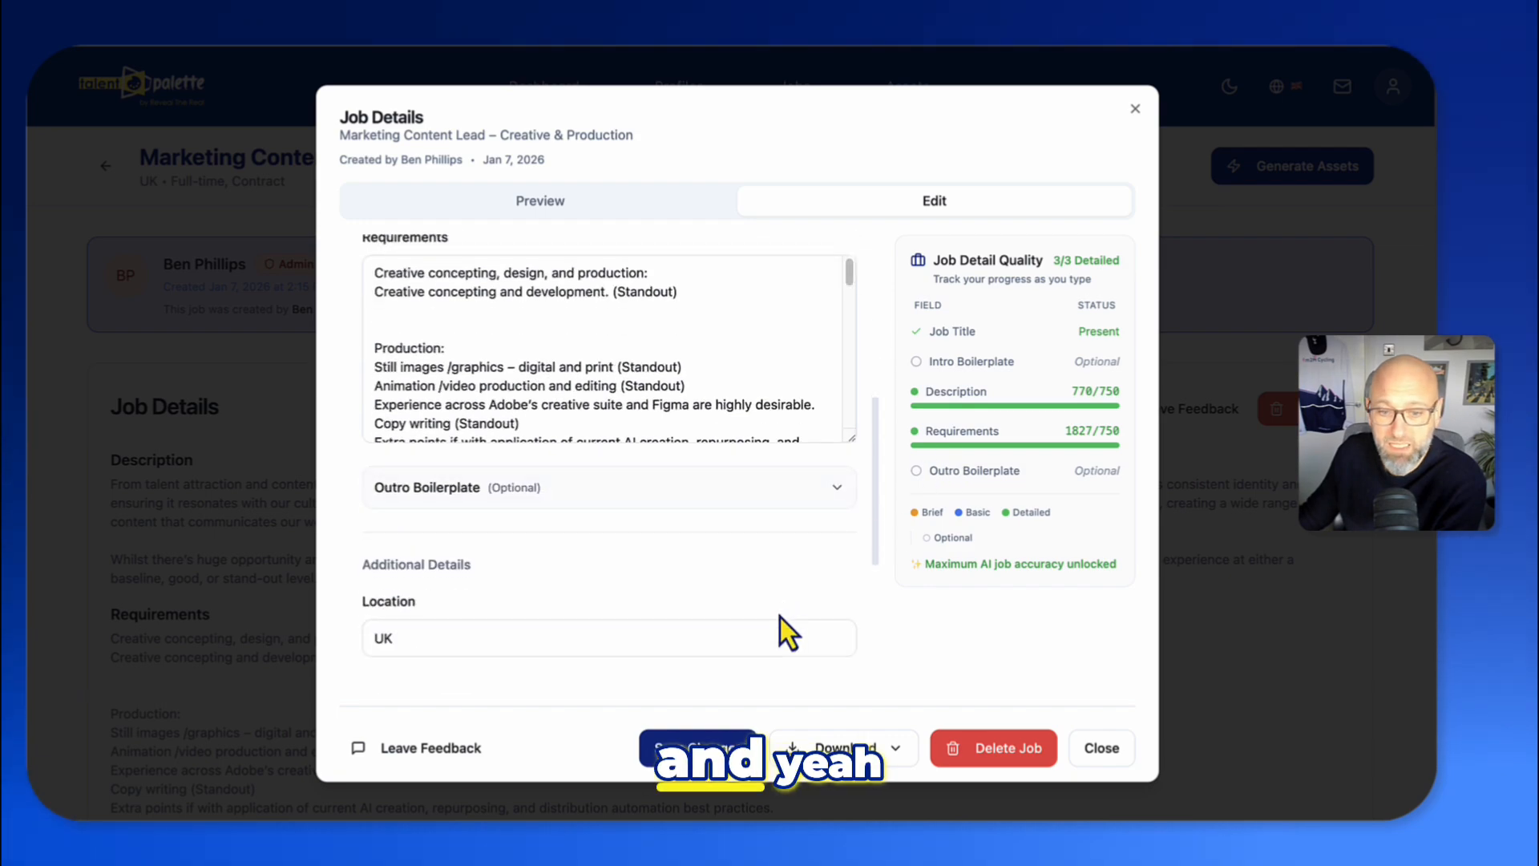
{"action": "scroll", "coordinate": [619, 617], "scroll_direction": "down", "scroll_amount": 1}
{"action": "scroll", "coordinate": [725, 633], "scroll_direction": "down", "scroll_amount": 1}
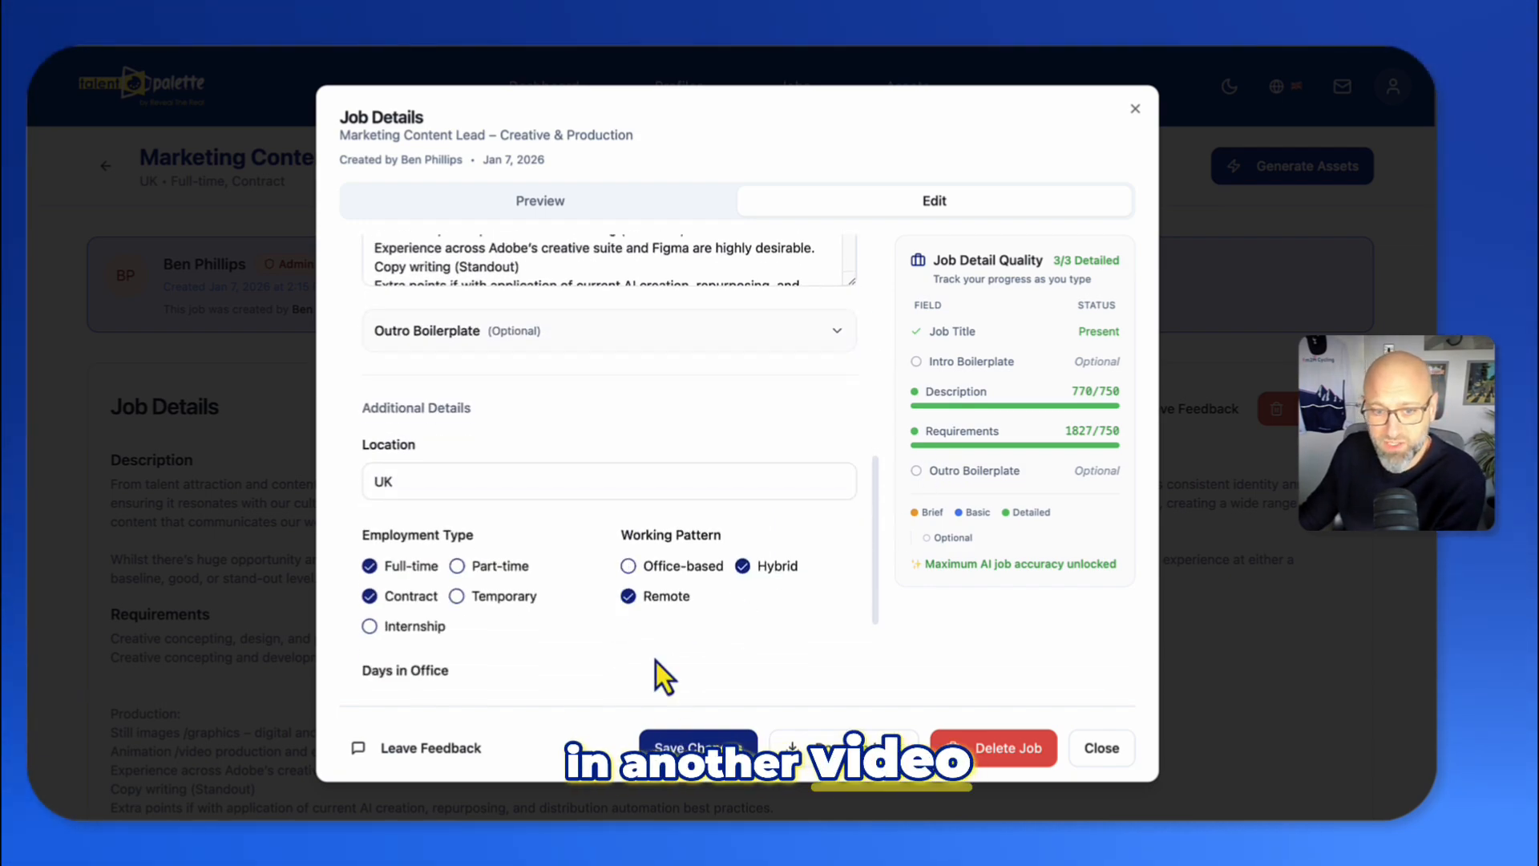
- Open the feedback comments panel, then close it and the job details dialog
{"action": "left_click", "coordinate": [449, 752]}
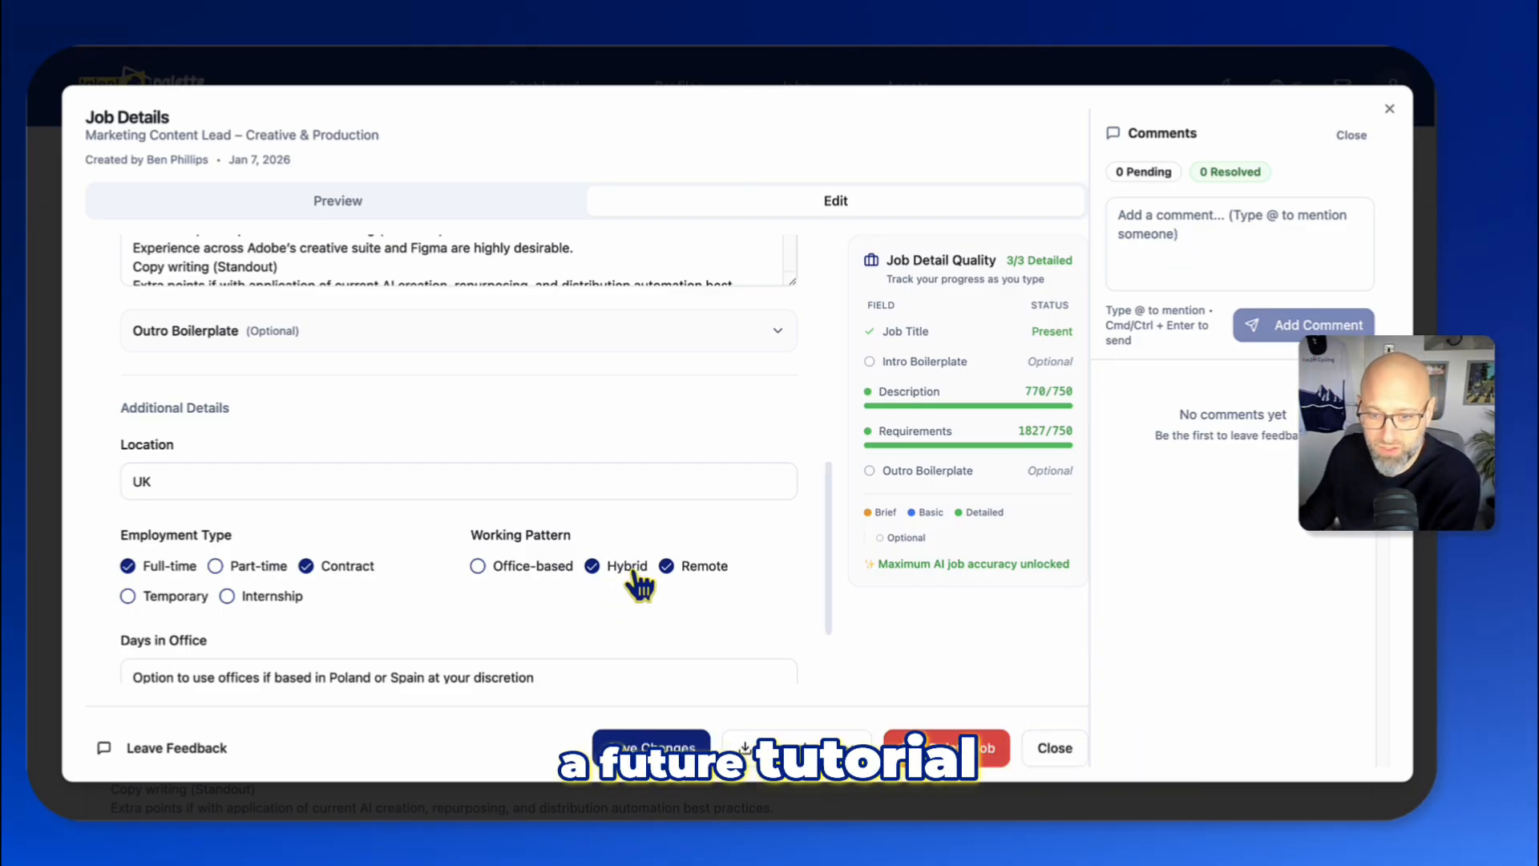
{"action": "left_click", "coordinate": [1352, 135]}
{"action": "left_click", "coordinate": [1102, 749]}
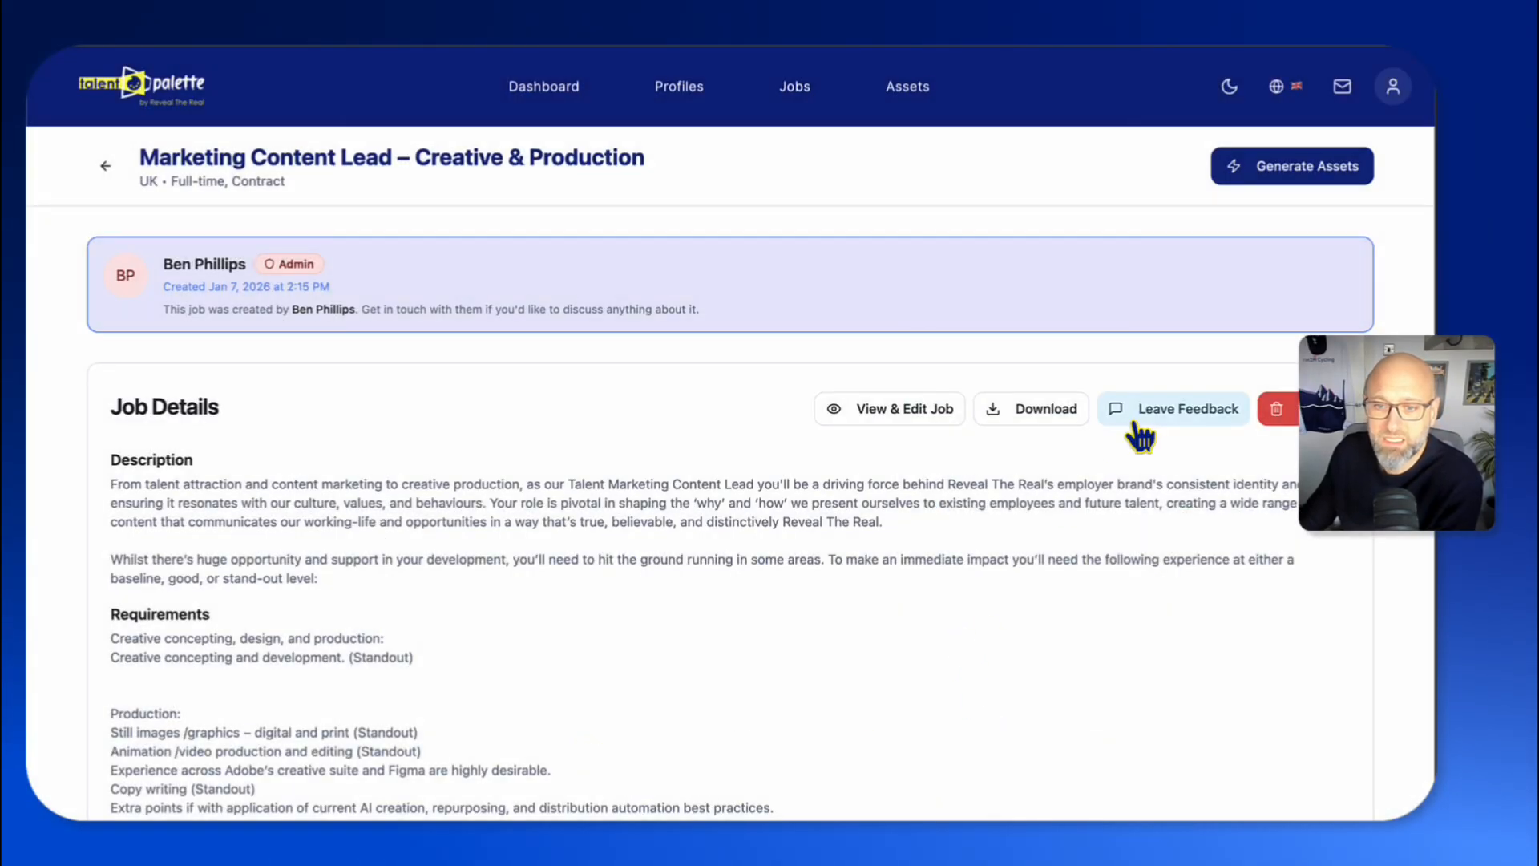
- View the available download formats for the job
{"action": "left_click", "coordinate": [1032, 408]}
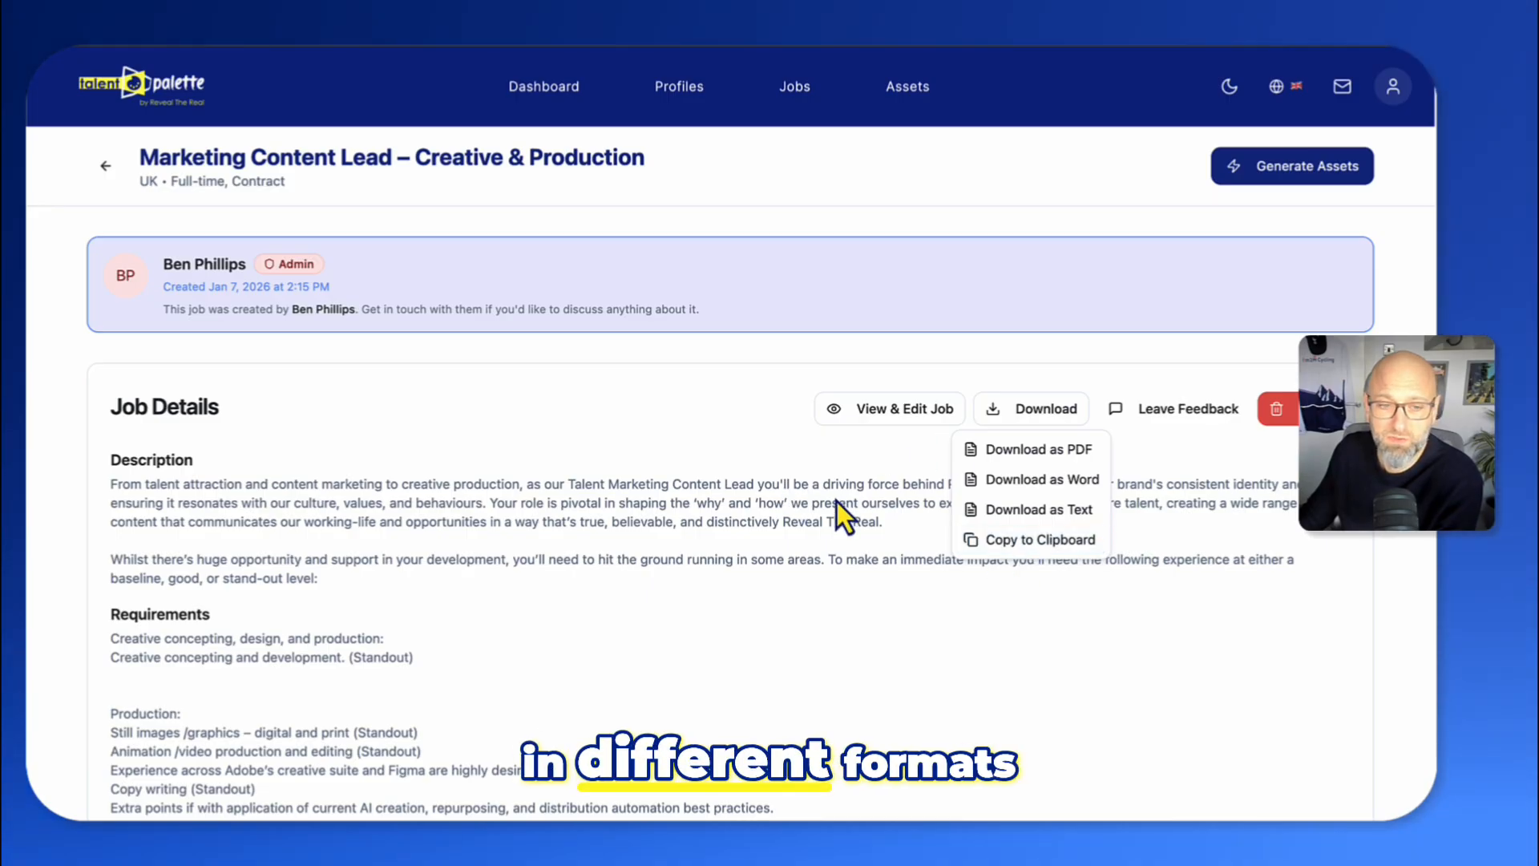
{"action": "left_click", "coordinate": [715, 553]}
- Return to the job roles list and switch between Grouped and Cards views
{"action": "left_click", "coordinate": [791, 86]}
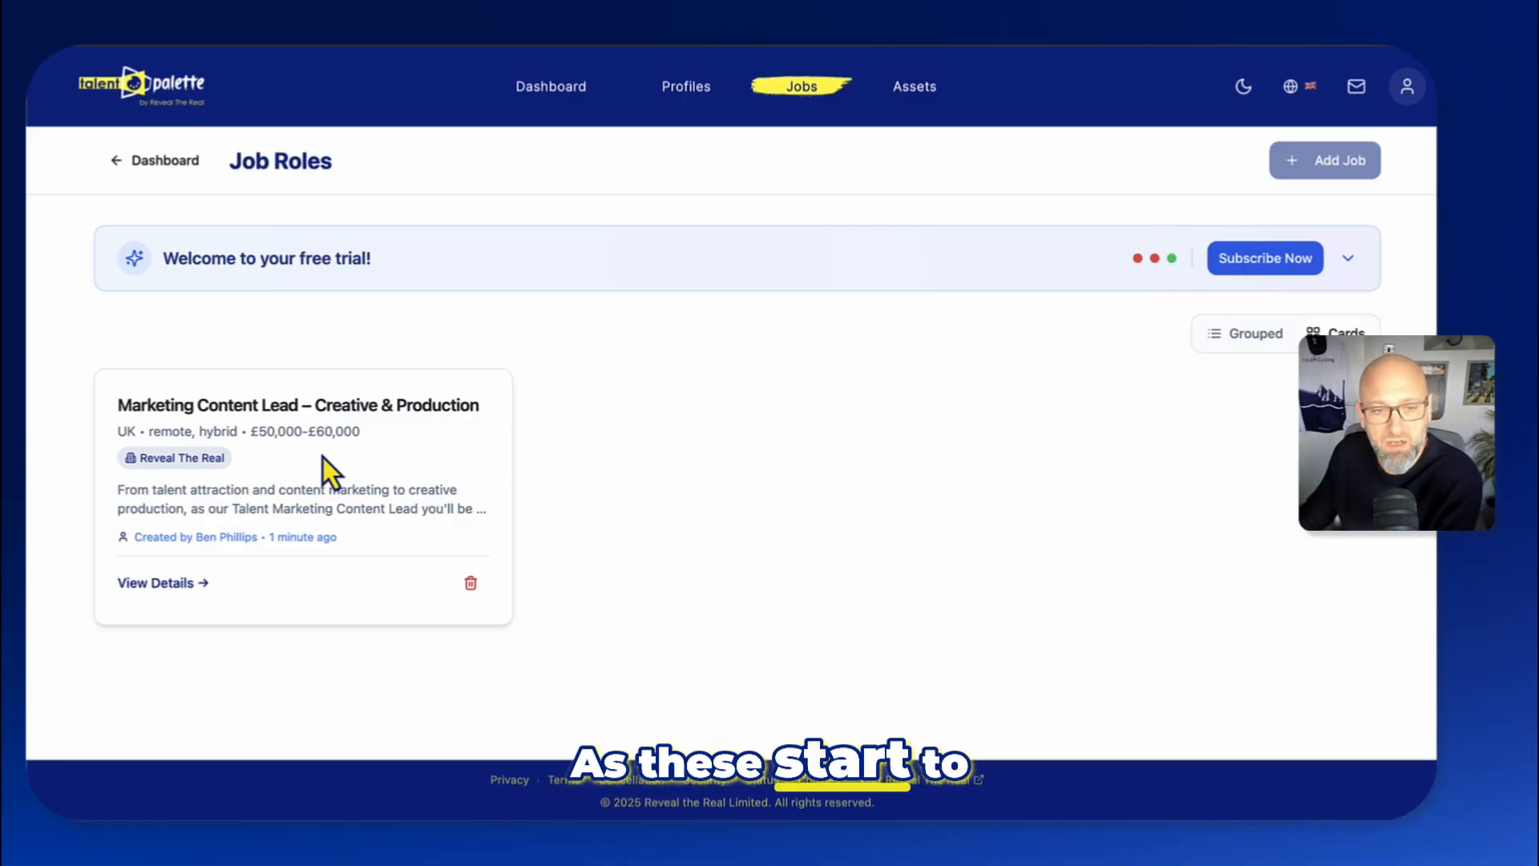
{"action": "left_click", "coordinate": [1241, 333]}
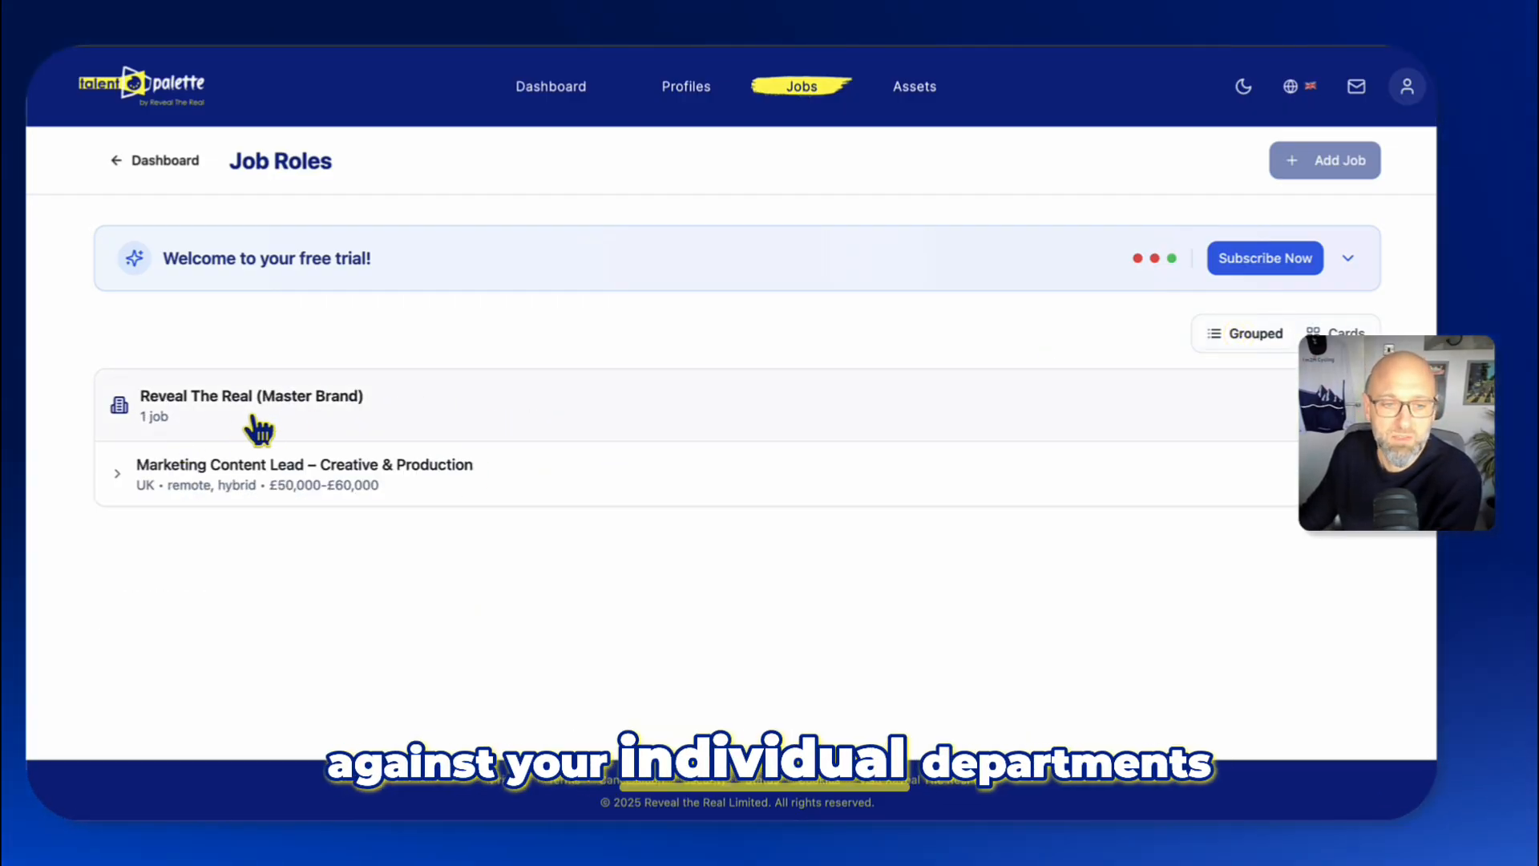
{"action": "left_click", "coordinate": [1346, 332]}
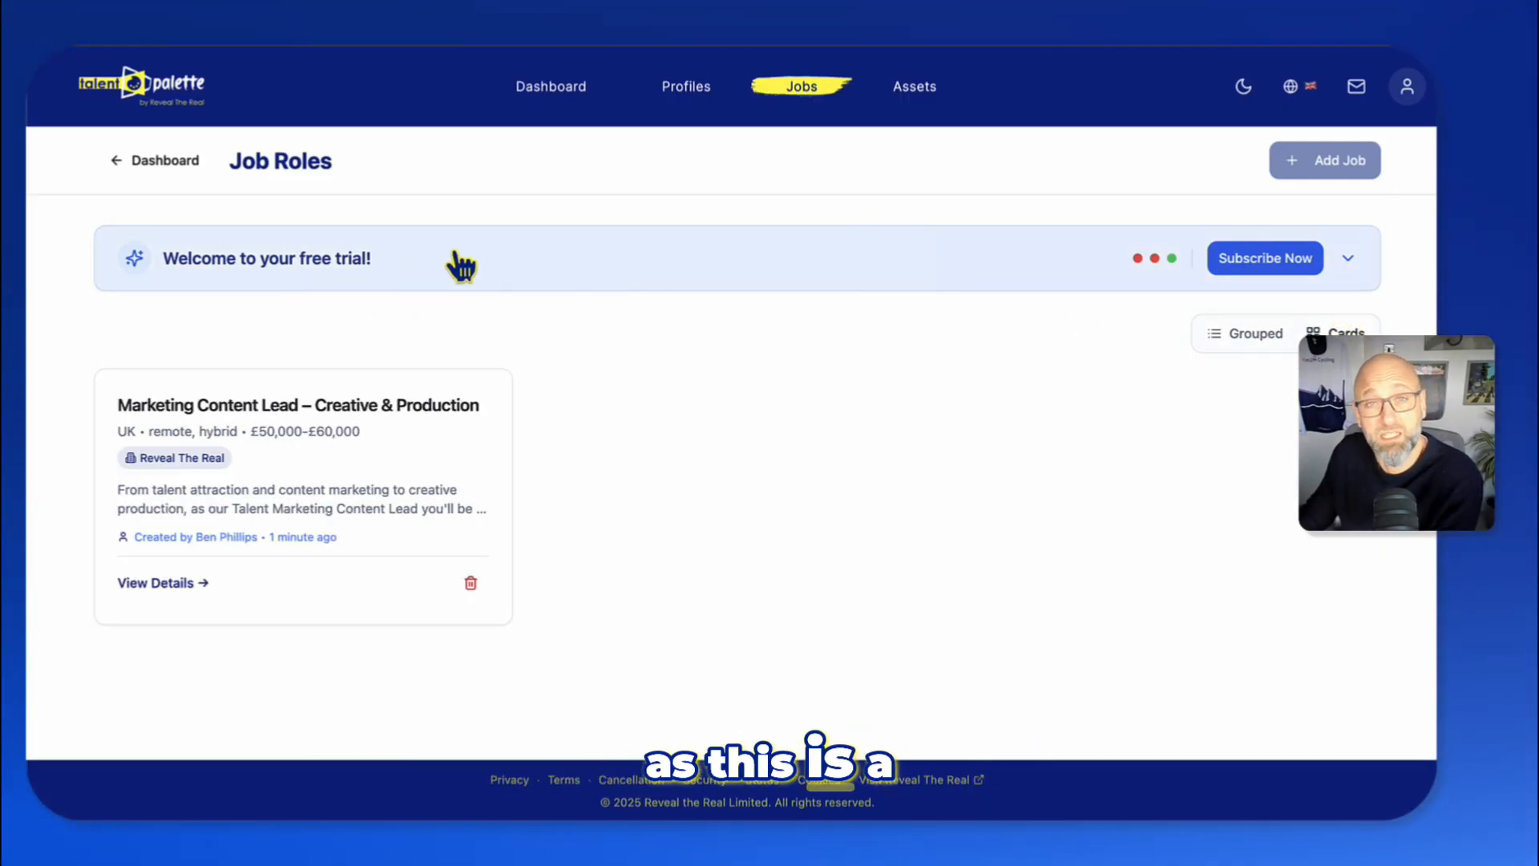
- Expand and collapse the free trial banner
{"action": "left_click", "coordinate": [745, 255]}
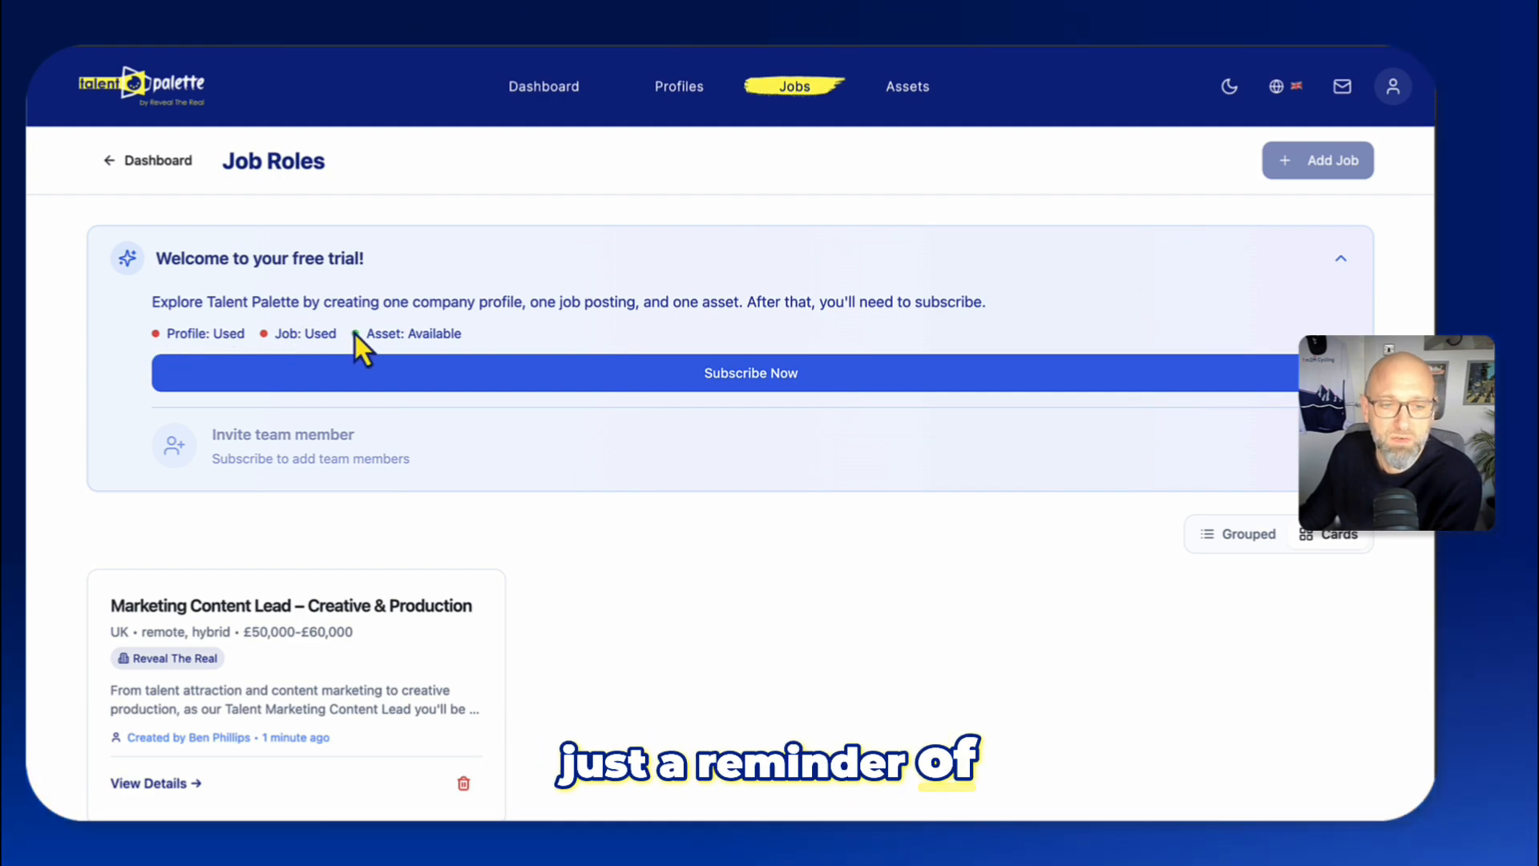
{"action": "left_click", "coordinate": [1340, 258]}
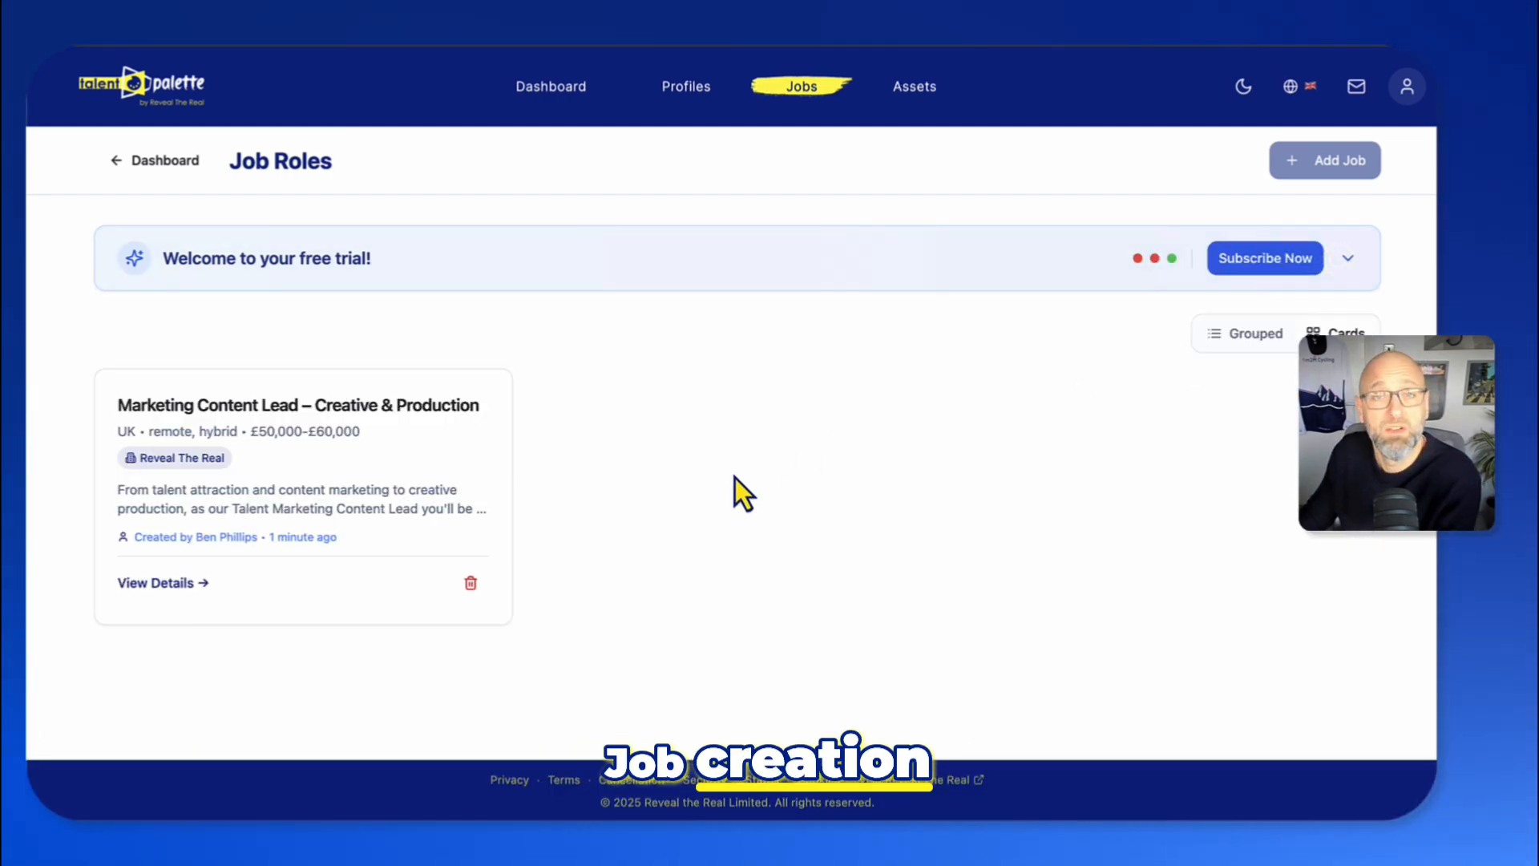